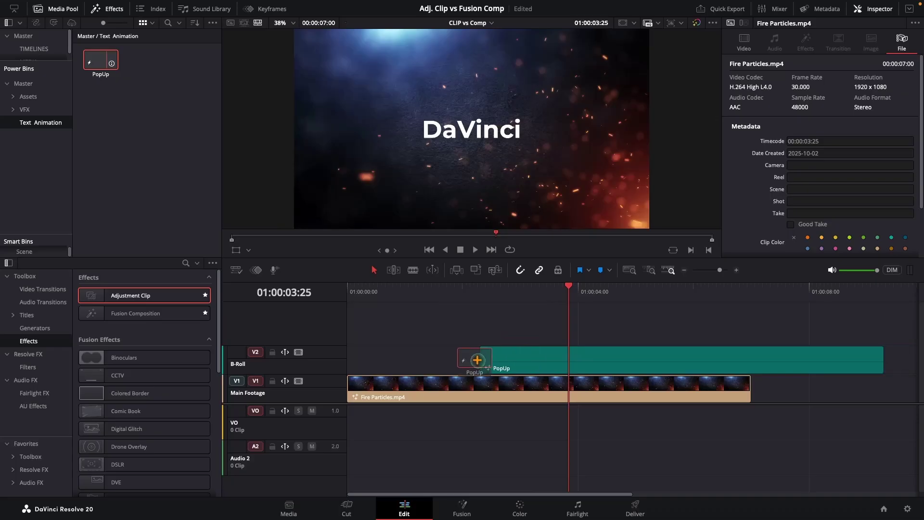
Place the PopUp macro on V2 over Fire Particles and preview it from one second in
drag(477, 360, 433, 358)
click(404, 293)
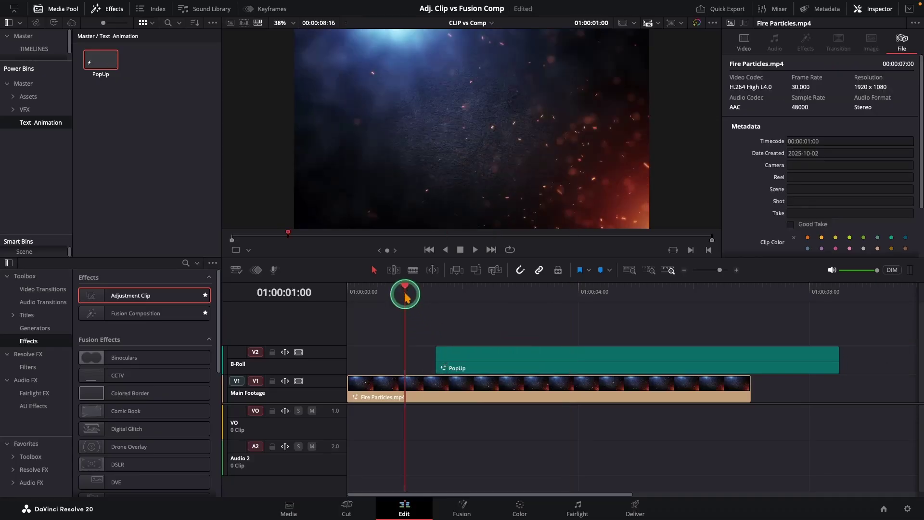
key(space)
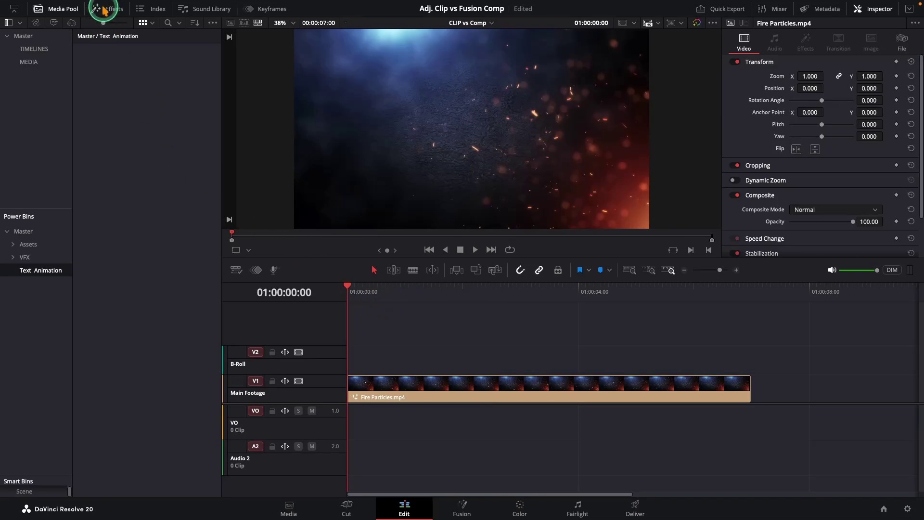
Drop an Adjustment Clip from Effects onto V2 above Fire Particles, just after its start, and select it
click(107, 10)
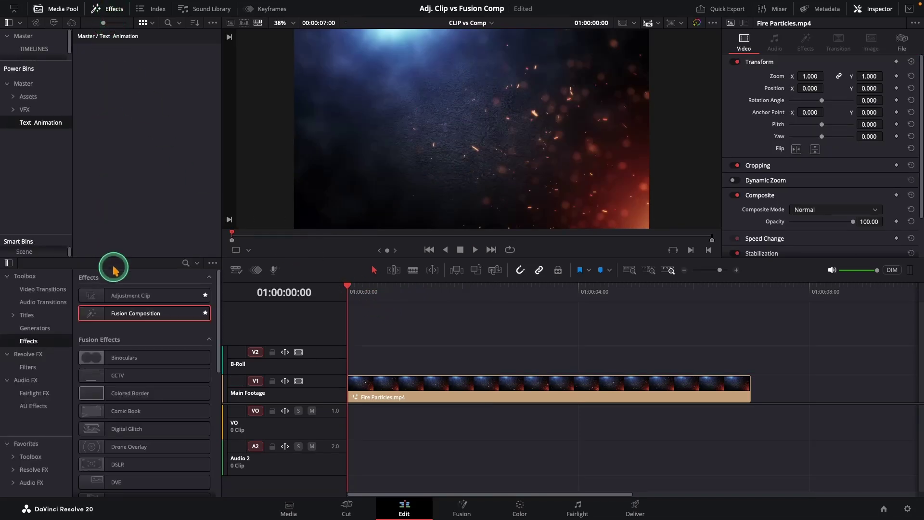
drag(117, 295, 378, 363)
drag(500, 368, 517, 370)
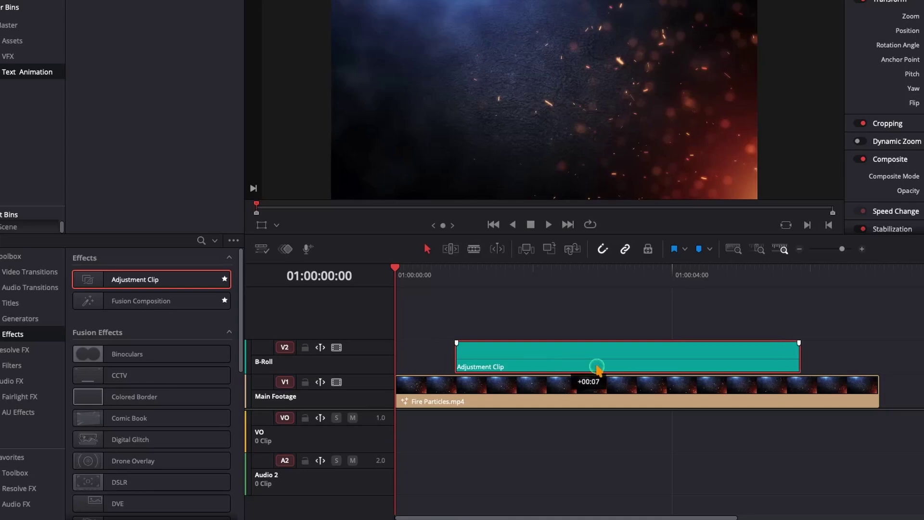
drag(597, 369, 577, 344)
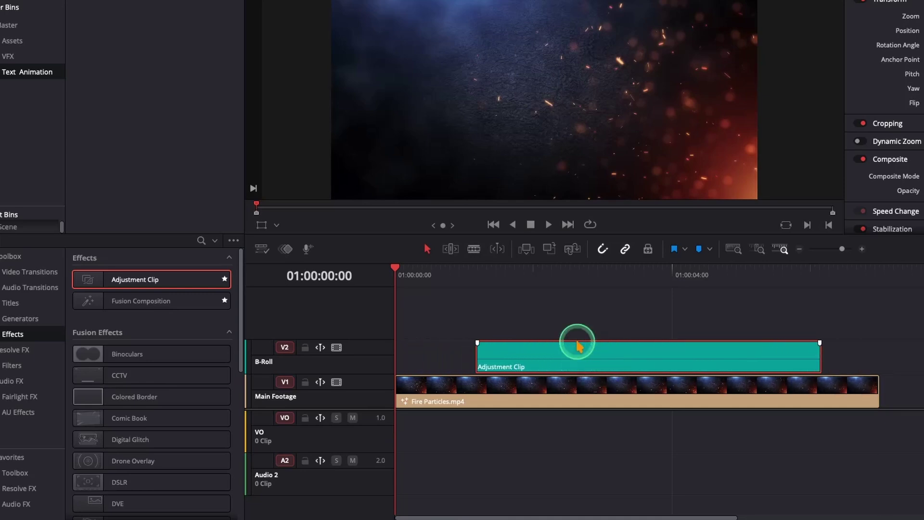
drag(577, 344, 578, 344)
click(597, 394)
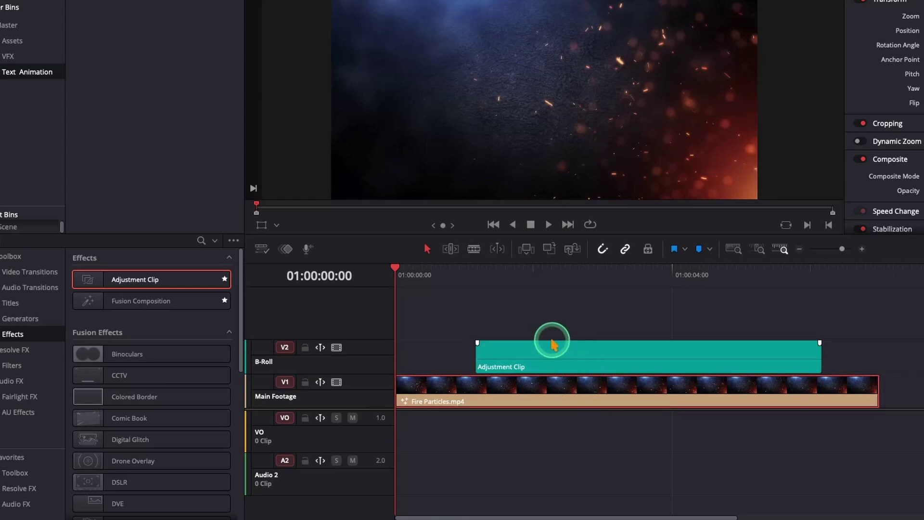
click(558, 356)
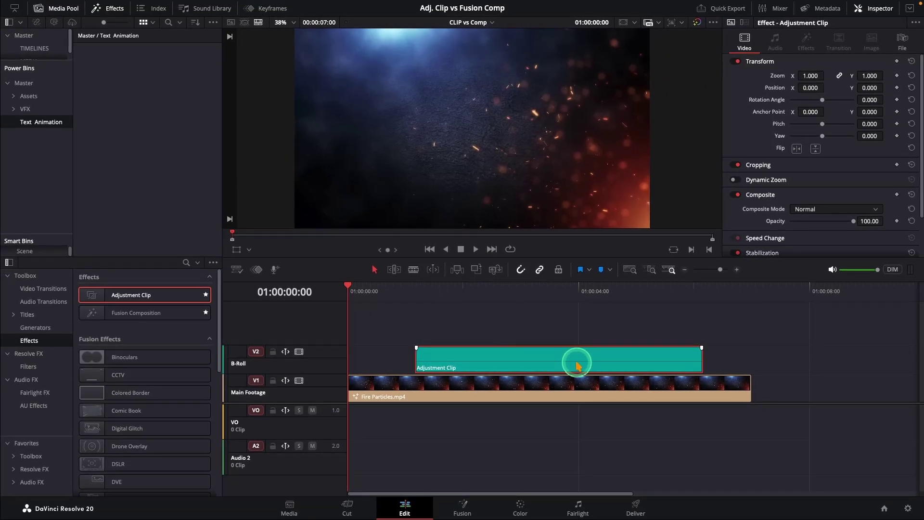
right_click(572, 360)
Open the adjustment clip in Fusion, move MediaIn1 and MediaOut1 lower, and use a single viewer
click(602, 303)
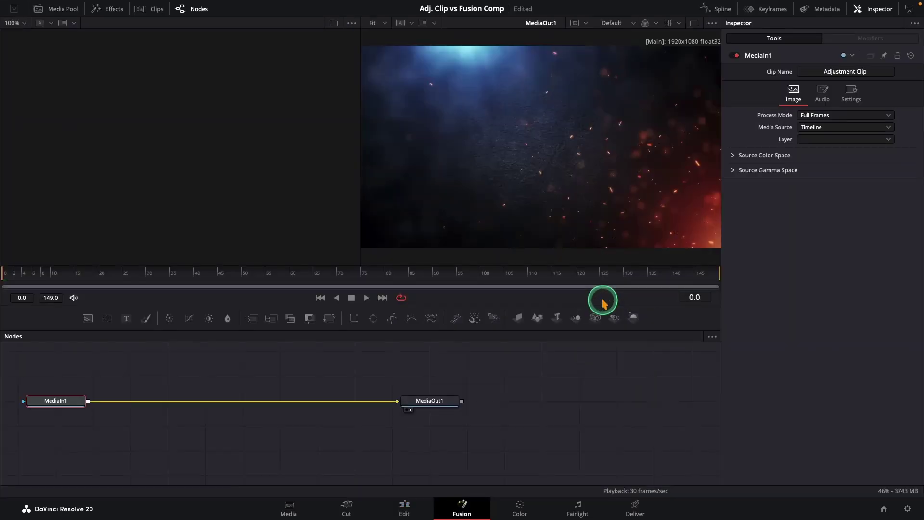
drag(56, 369, 429, 438)
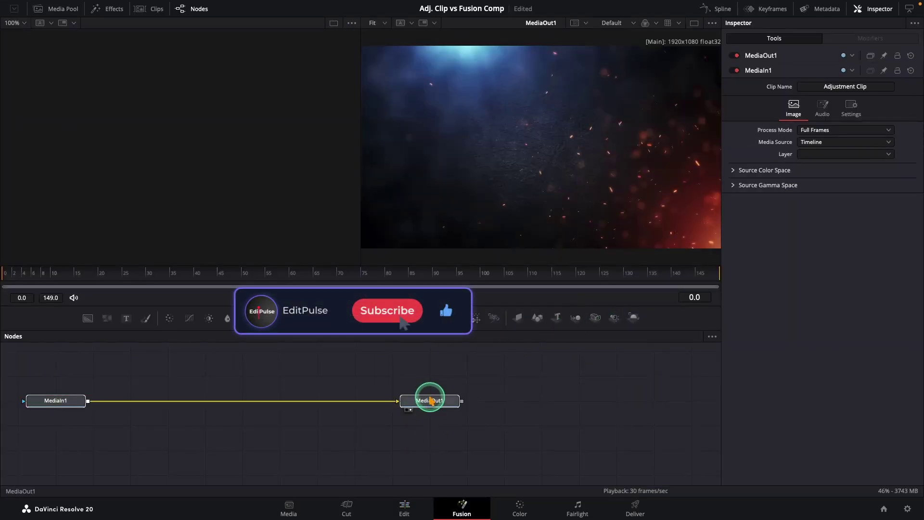
drag(431, 402, 578, 434)
click(577, 413)
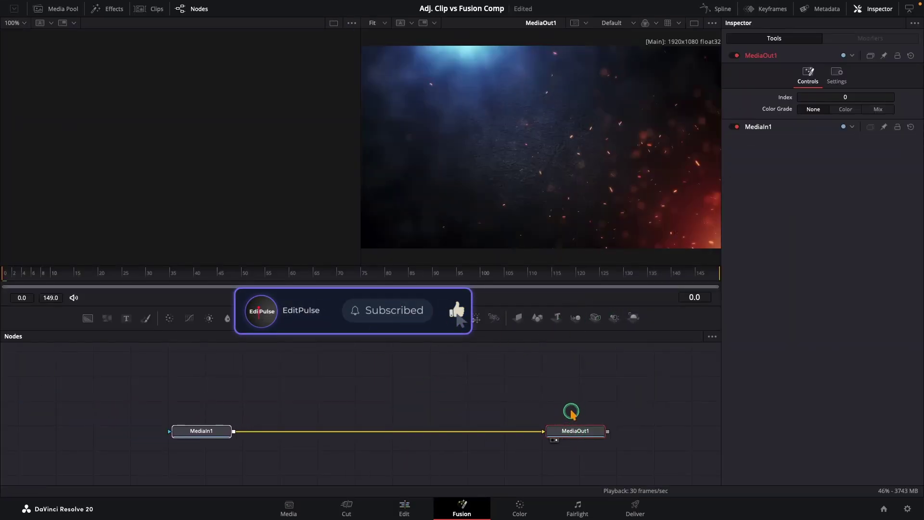
click(624, 212)
click(694, 24)
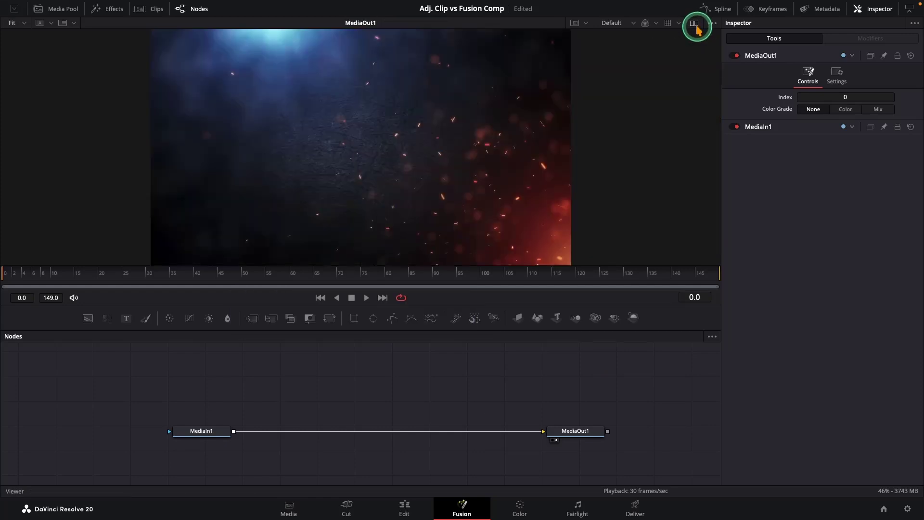
Add a Text+ node reading 'DaVinci', merge it over MediaIn1, and set Montserrat Bold
drag(125, 319, 380, 376)
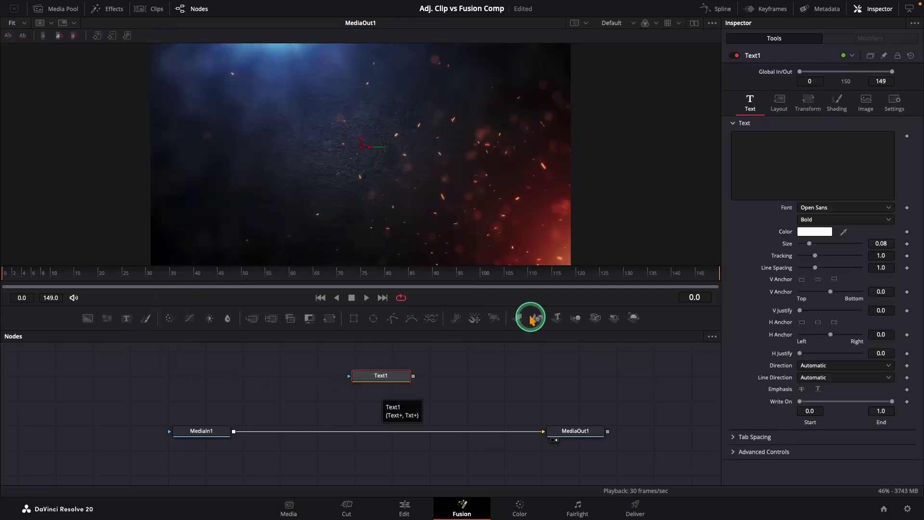
click(789, 182)
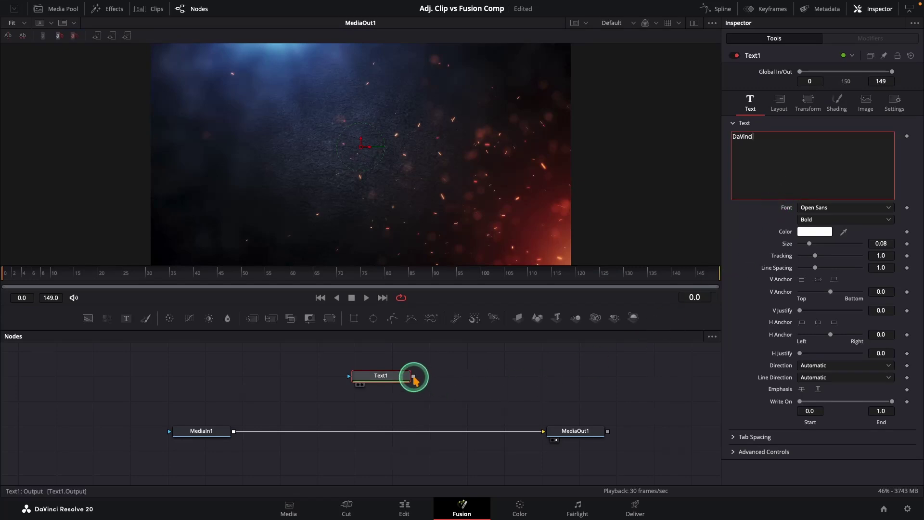
drag(413, 376, 234, 431)
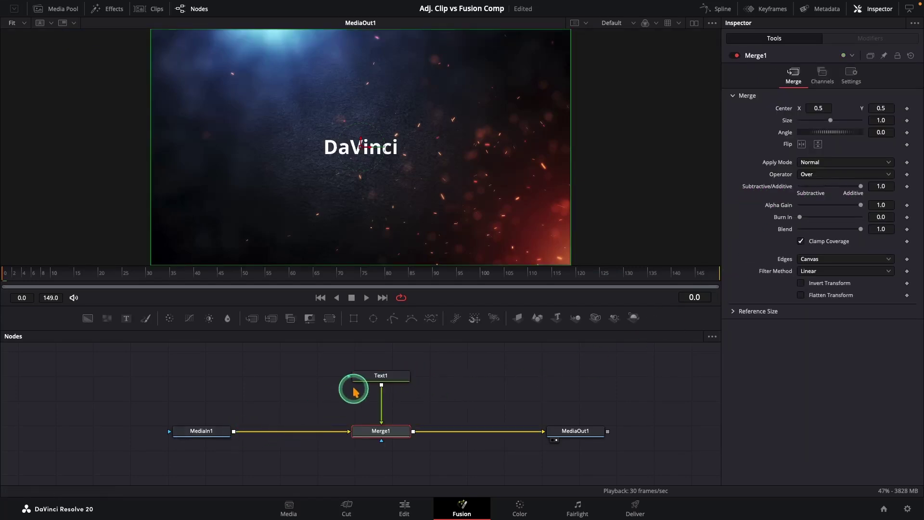
click(374, 378)
click(839, 209)
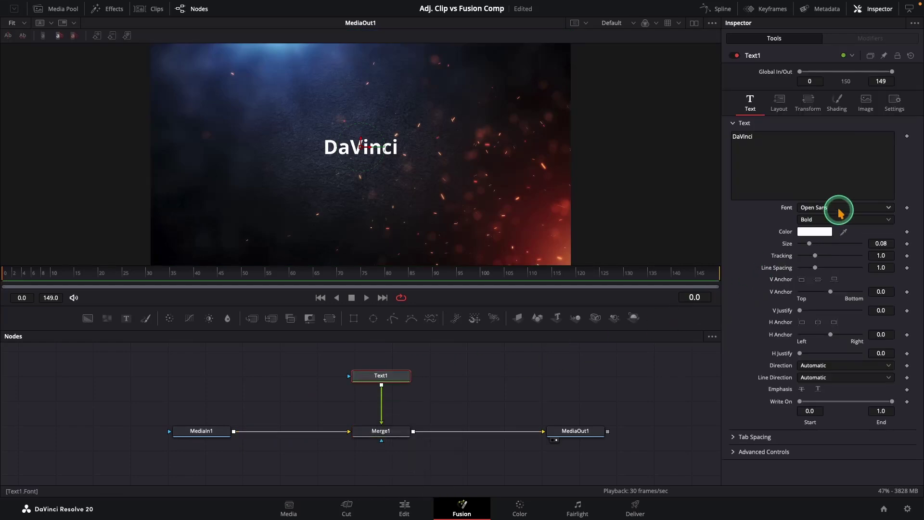
scroll(839, 289, up, 5)
click(826, 311)
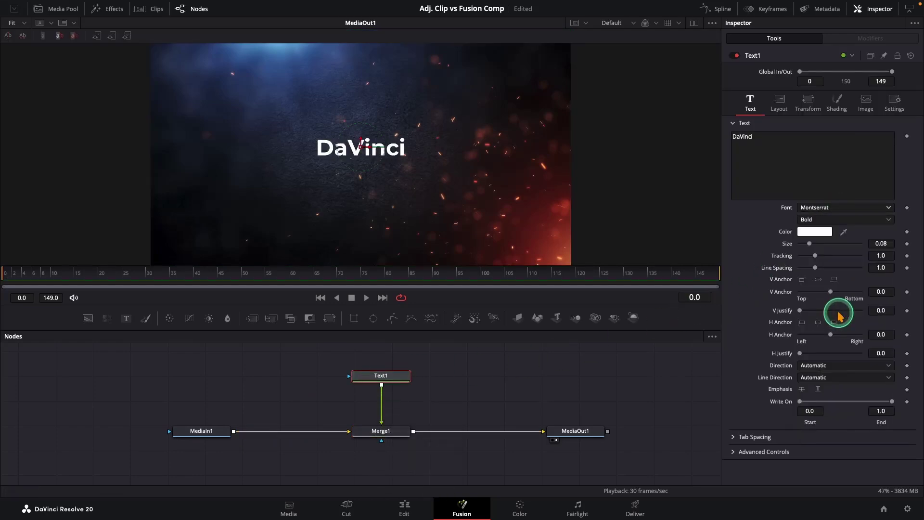
Set the text size to 0.1102, then keyframe Size 0.8 and Opacity 0 at frame 0
drag(811, 244, 815, 246)
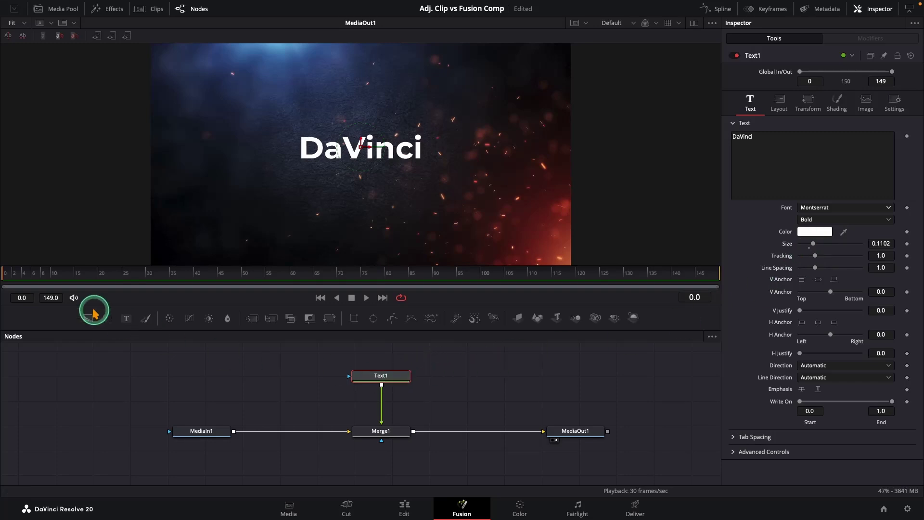
click(2, 283)
click(2, 283)
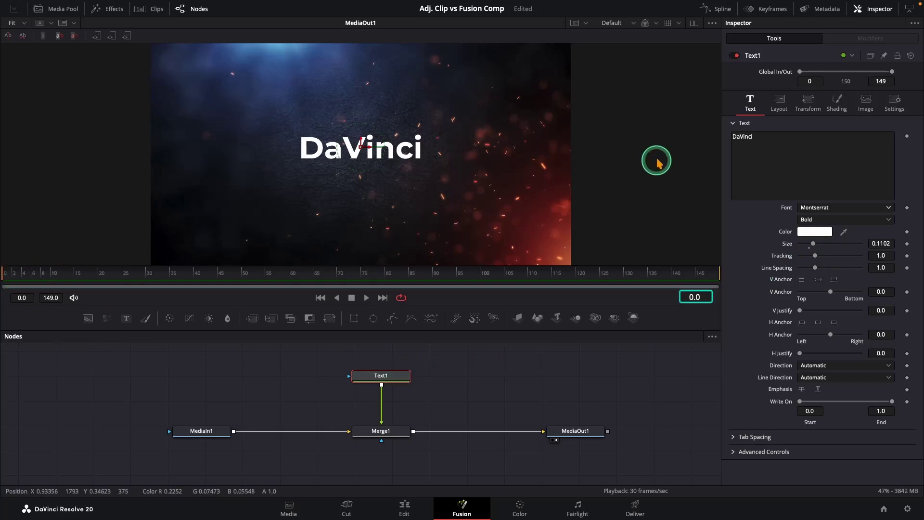
click(781, 105)
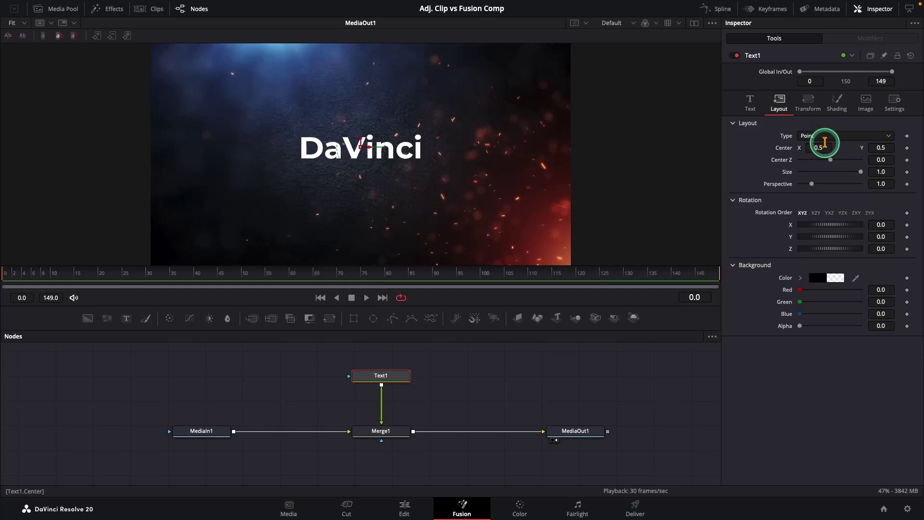
click(907, 172)
click(838, 104)
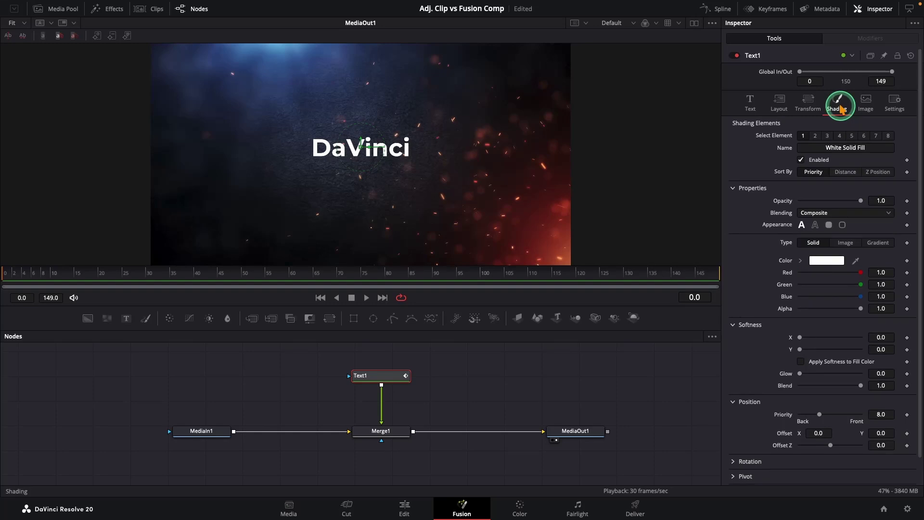
drag(861, 201, 789, 207)
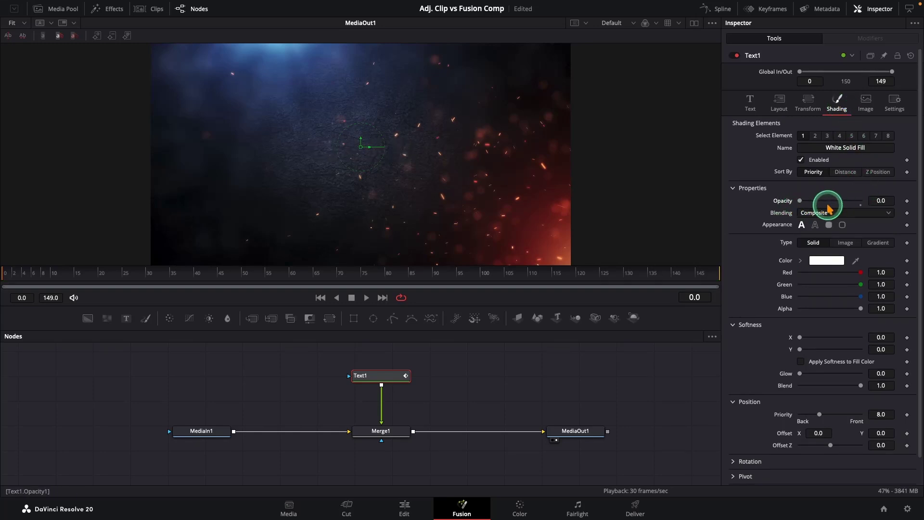
Keyframe Opacity 1 and Size 1.0 at frame 5, then Size 0.95 at frame 7
text(5)
key(Return)
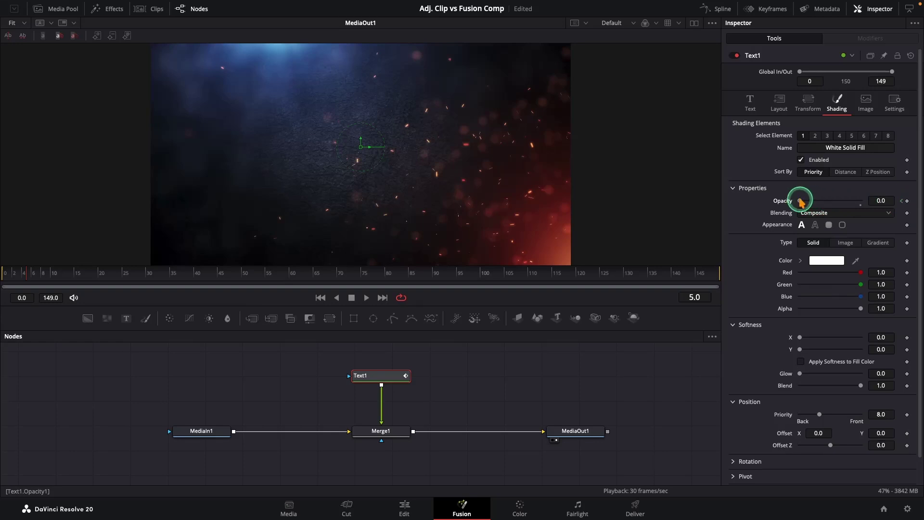
drag(801, 201, 869, 209)
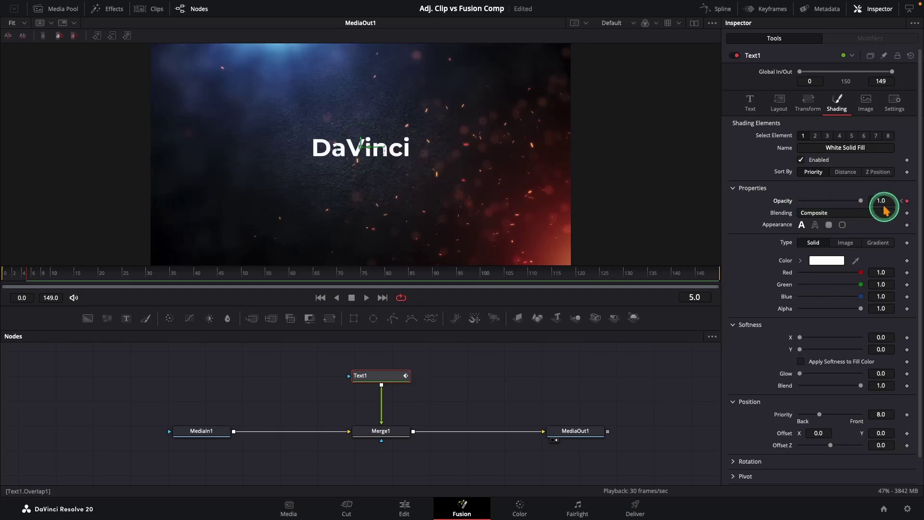
click(779, 100)
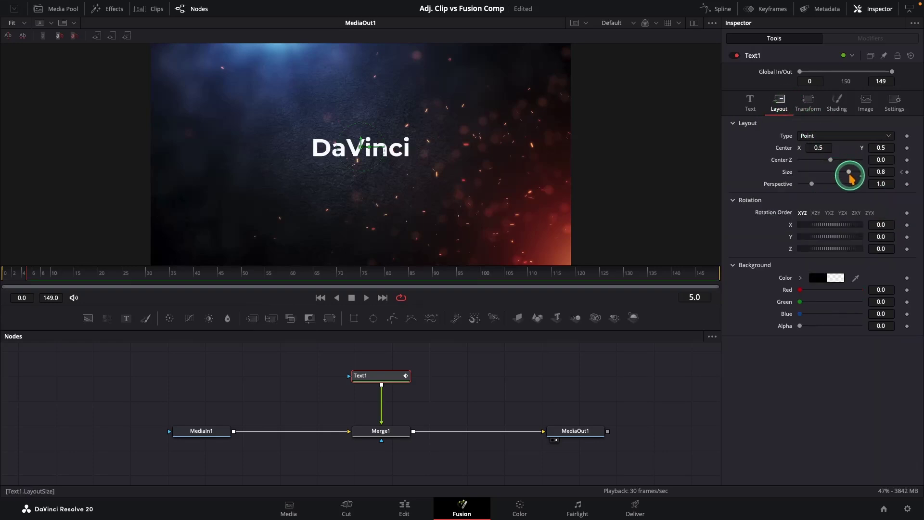
drag(849, 173, 867, 182)
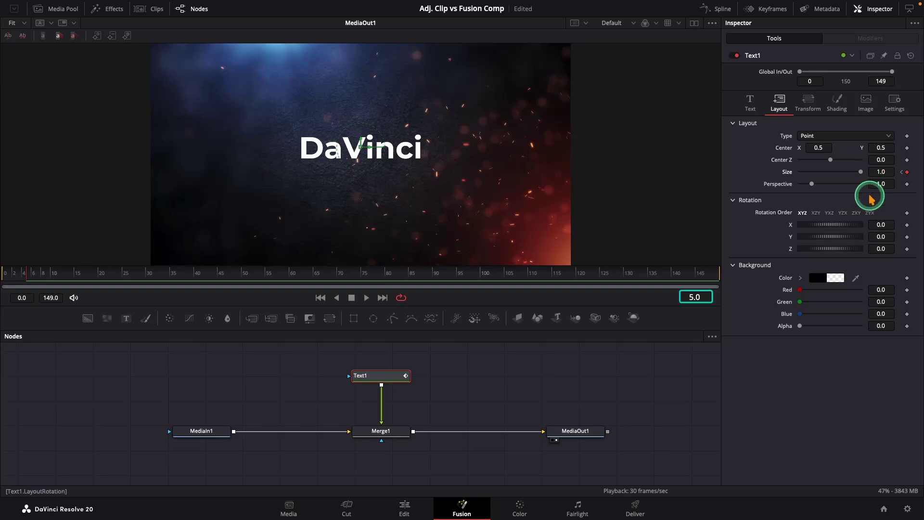
click(889, 171)
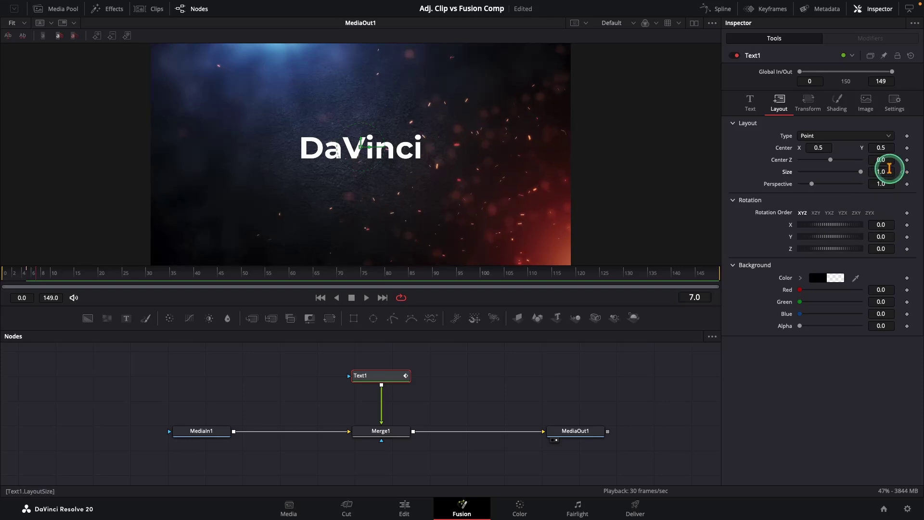
click(895, 201)
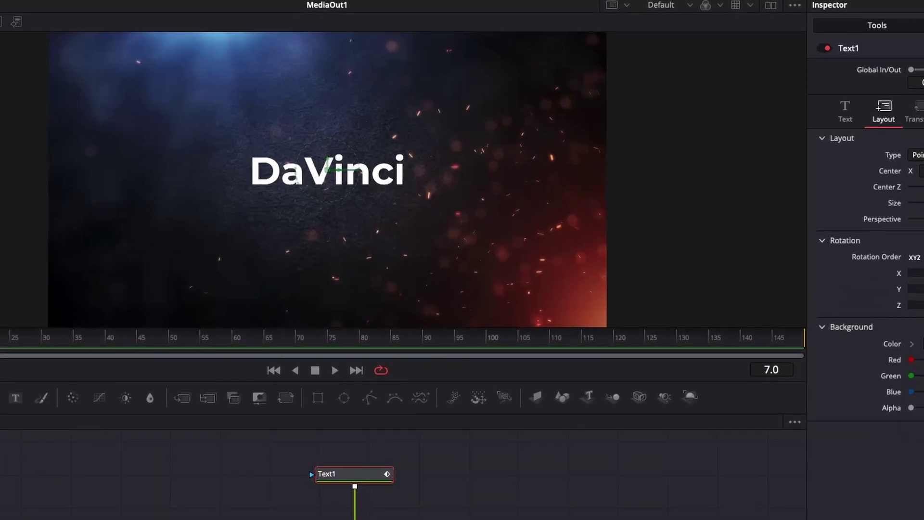
Step through the frames and play the pop-up animation from frame 0
key(Right)
key(Right)
key(Right)
key(Left)
key(Left)
key(Left)
key(Left)
key(Left)
key(Left)
key(Left)
key(Left)
key(Left)
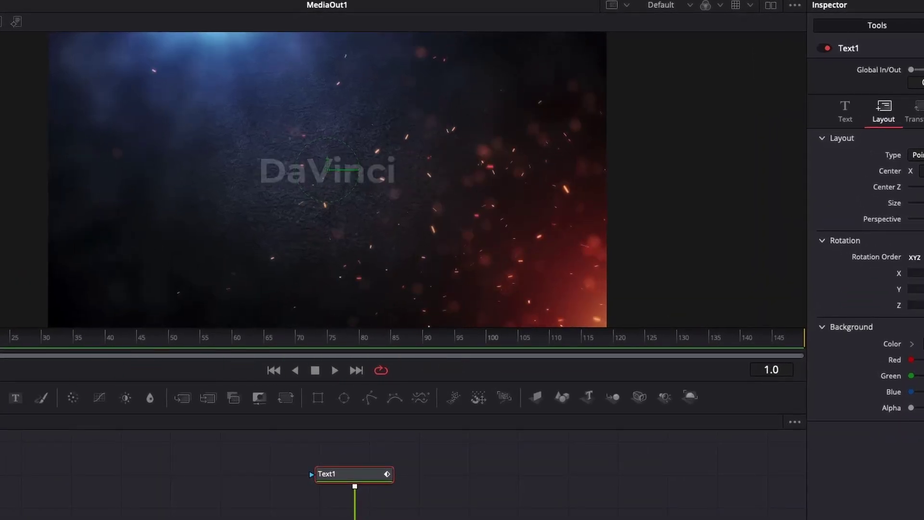
key(Left)
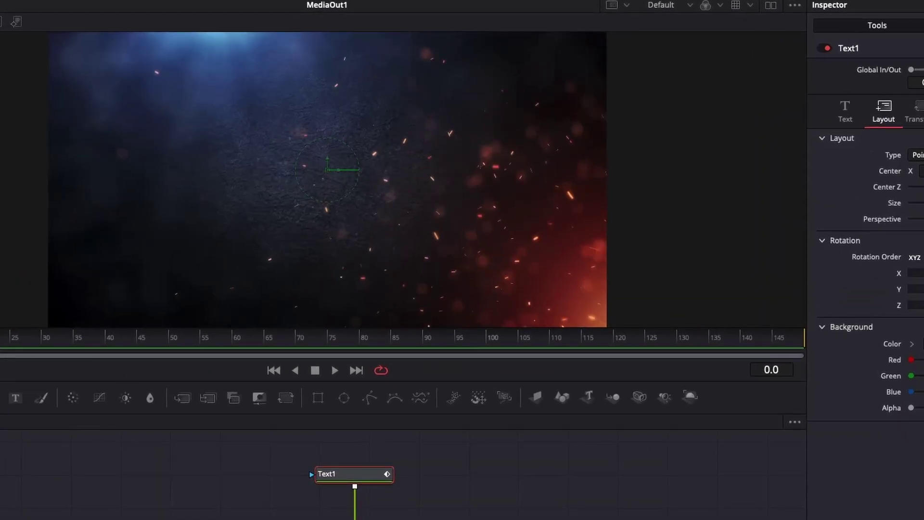
key(space)
key(space)
key(space)
key(space)
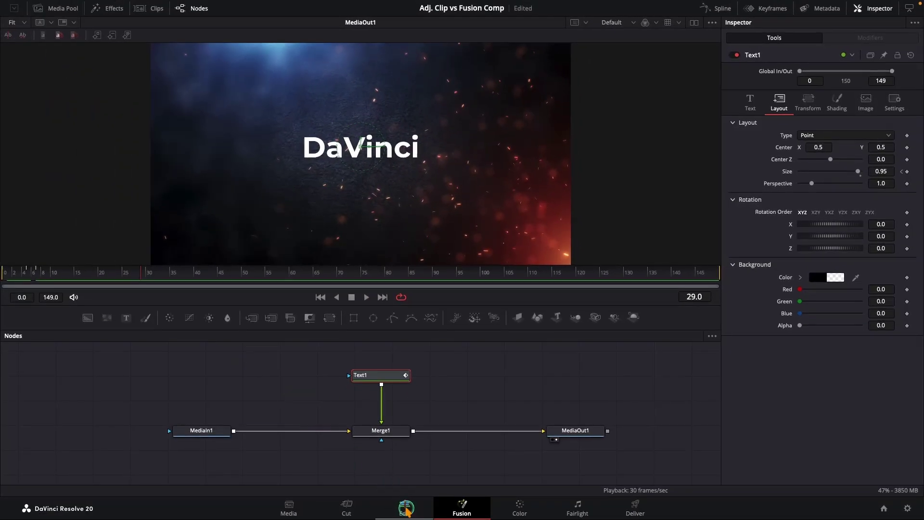
Back on the Edit page, move the adjustment clip to about 4 seconds and preview it
click(404, 510)
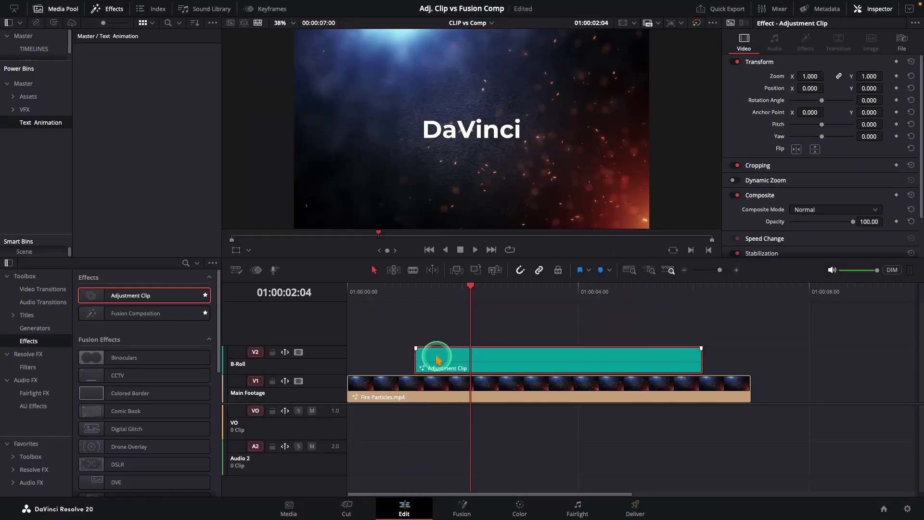
click(396, 295)
key(space)
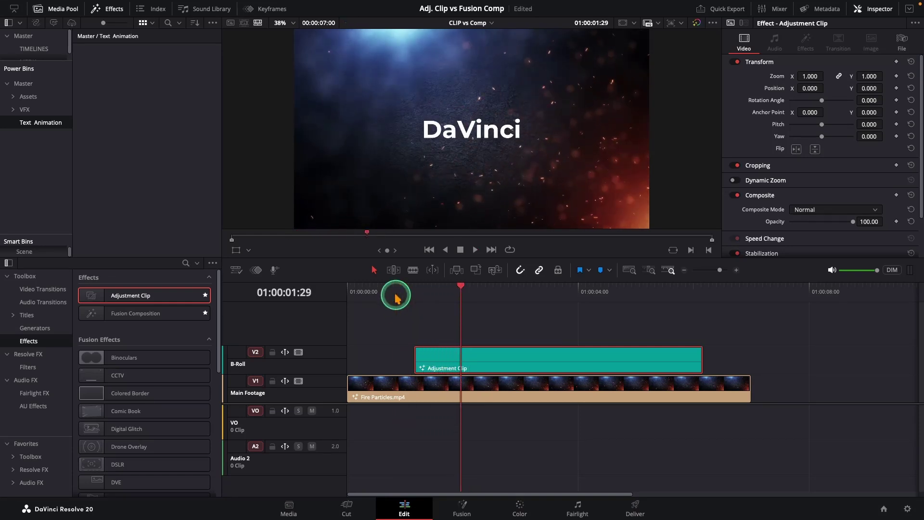
click(378, 291)
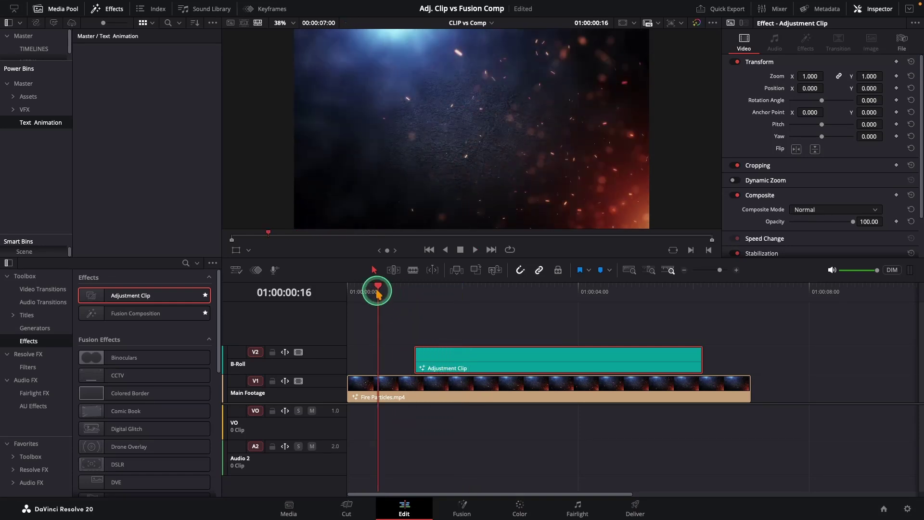
click(659, 291)
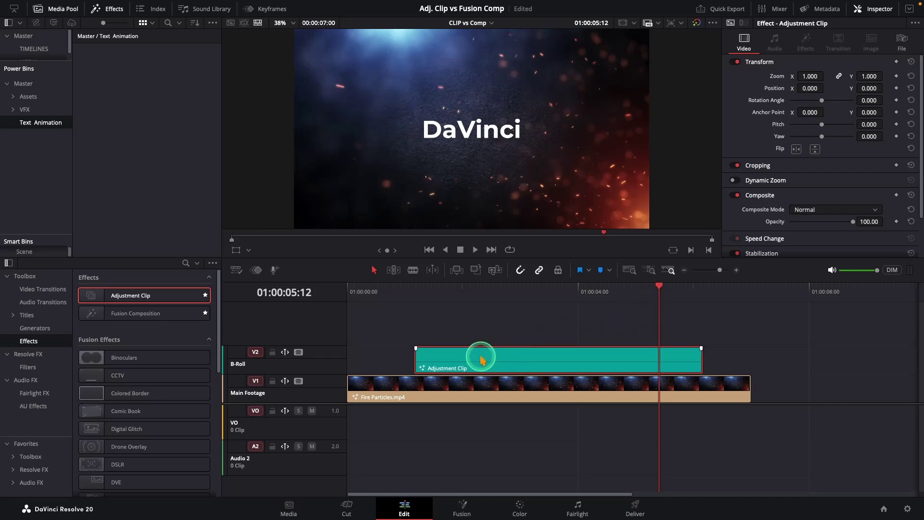
drag(479, 359, 682, 369)
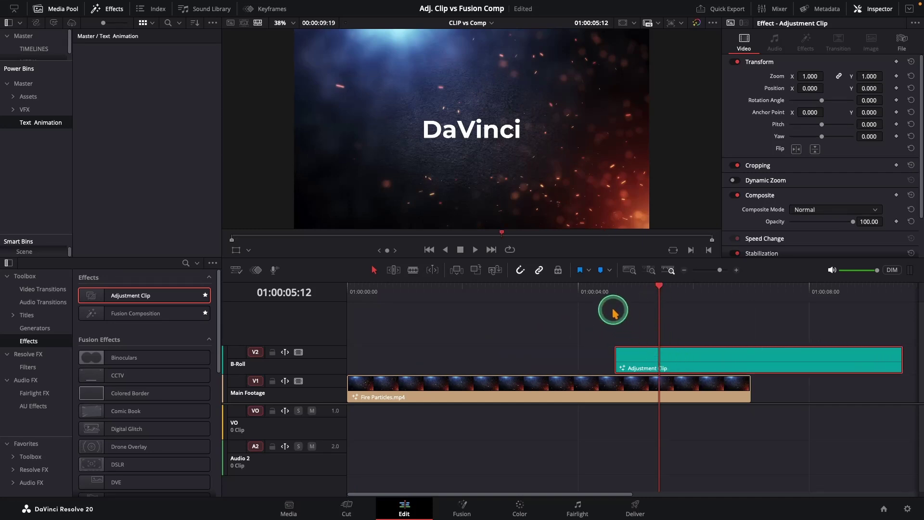
click(596, 292)
key(space)
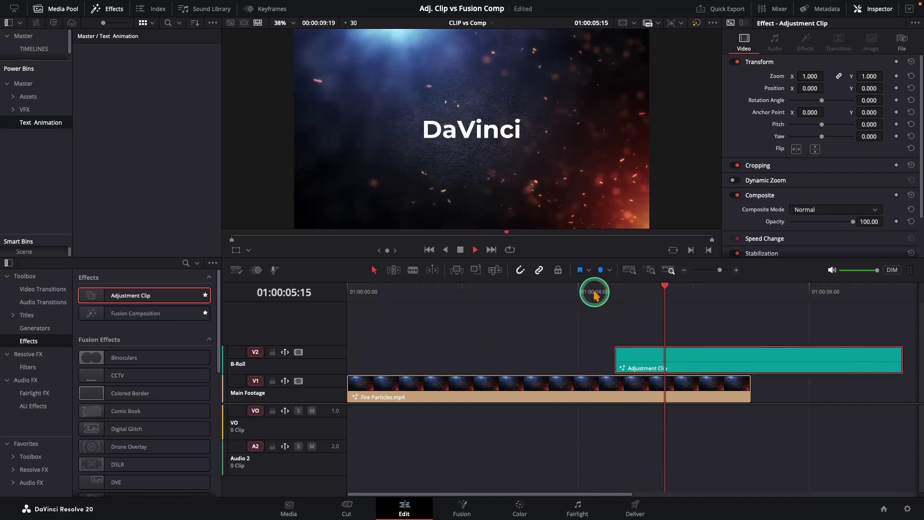
Move the adjustment clip to the timeline start, extend it to Fire Particles' end, and replay
drag(657, 358, 408, 360)
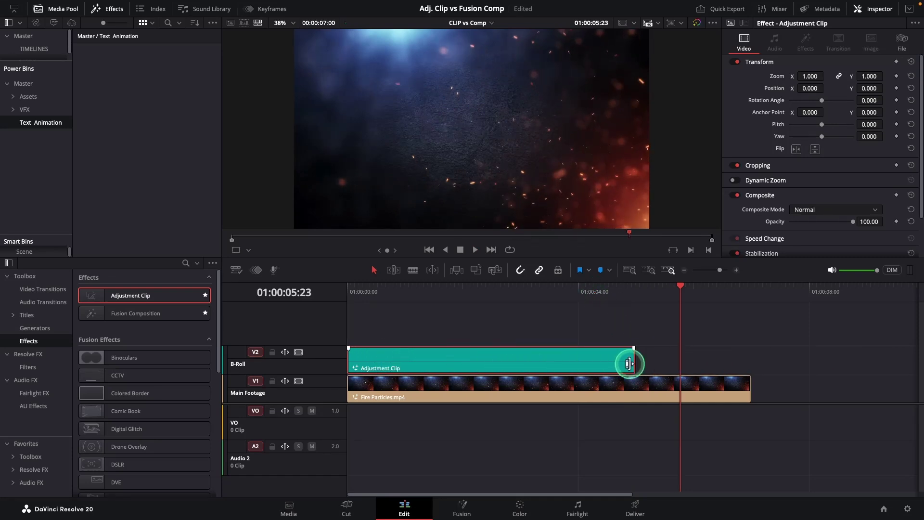
drag(635, 358, 751, 385)
click(460, 291)
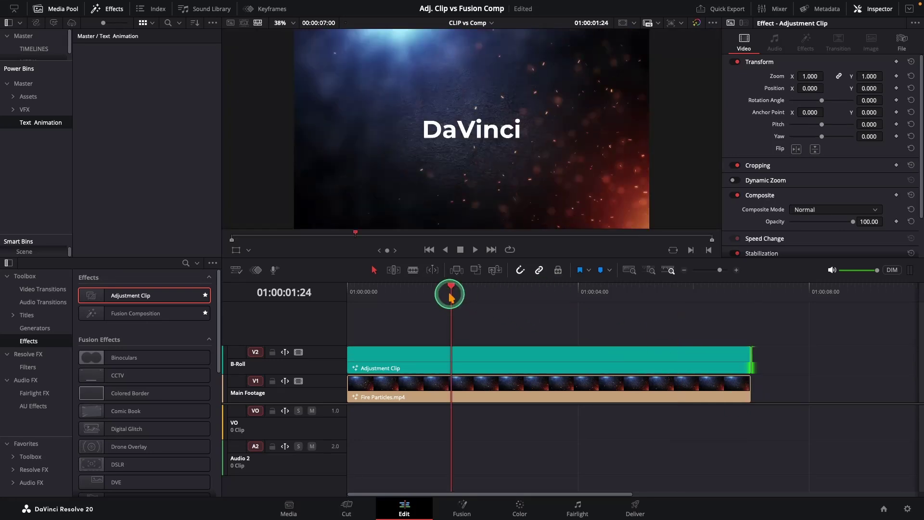
key(space)
key(Home)
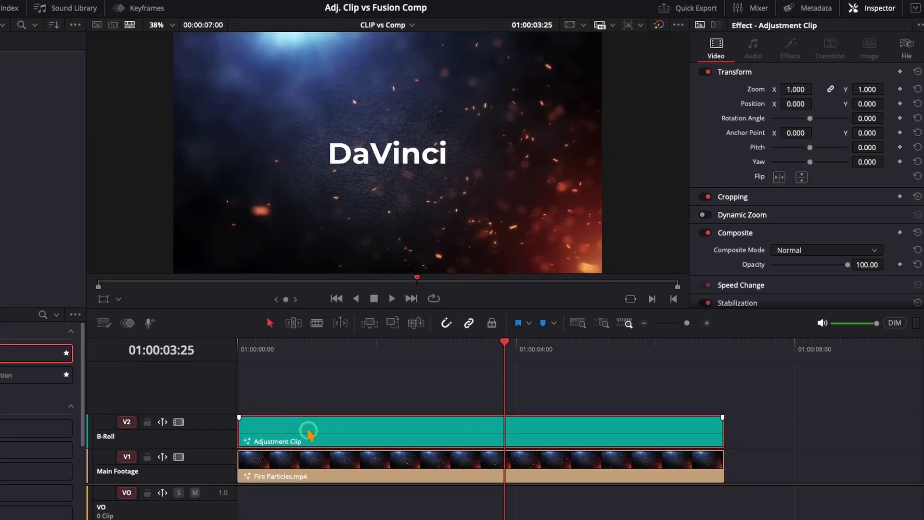
Name the adjustment clip PopUp in the Inspector's File tab and drag it into the Text Animation bin
click(412, 362)
click(902, 42)
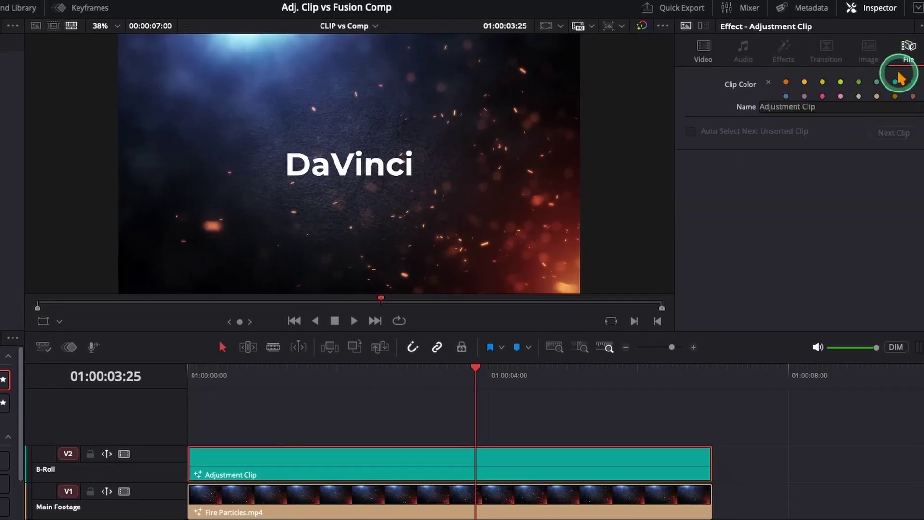
click(872, 108)
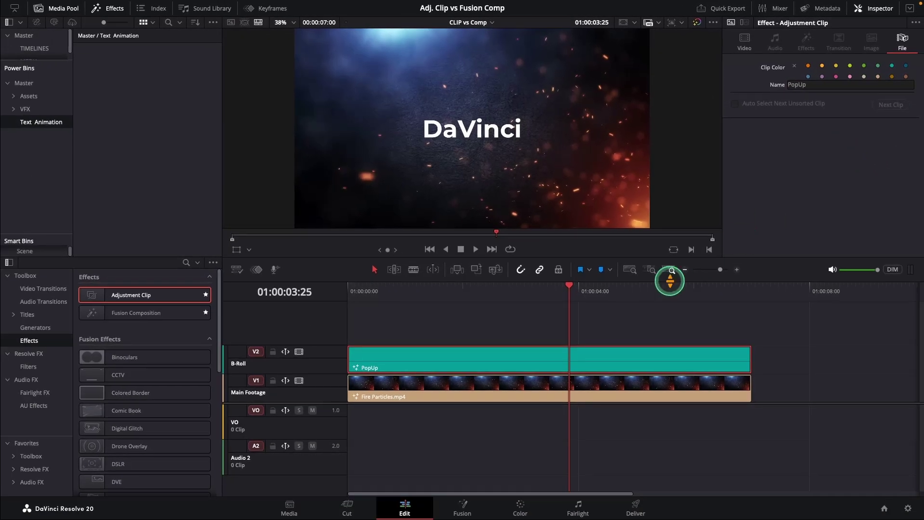
click(387, 465)
drag(500, 361, 144, 110)
drag(126, 73, 126, 78)
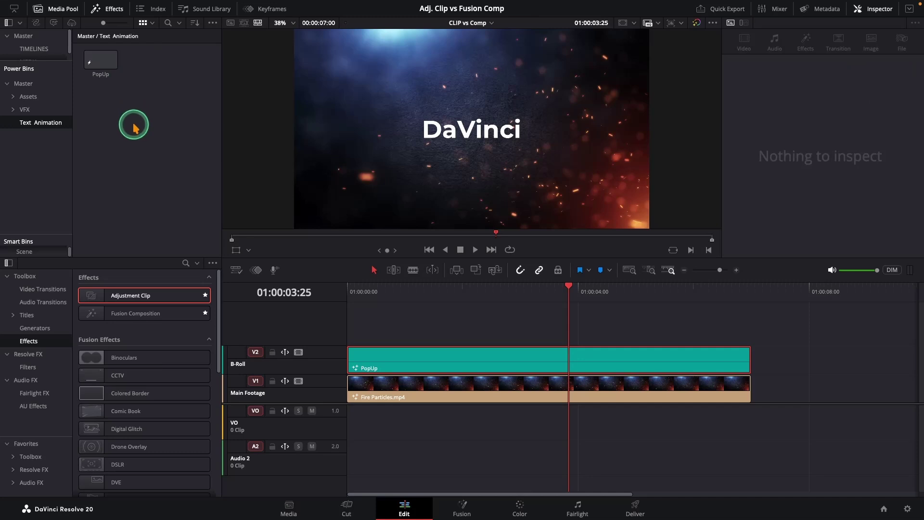
Delete the V2 PopUp clip, place the bin's PopUp copy on V2, and play from 1 second
right_click(392, 345)
click(438, 238)
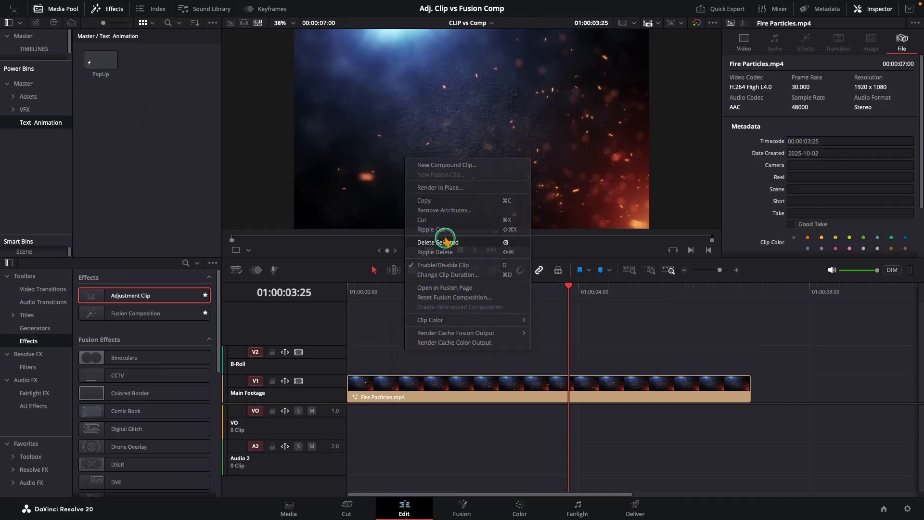
drag(102, 61, 432, 360)
click(404, 295)
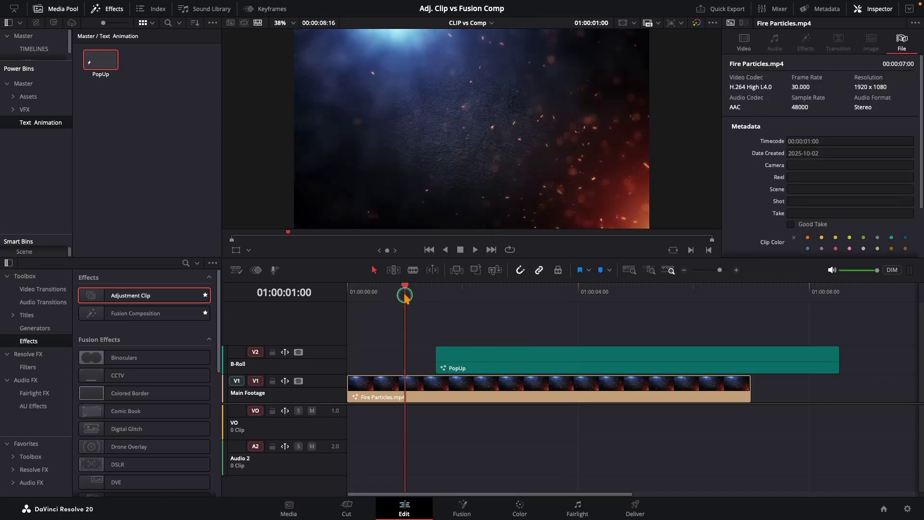
key(space)
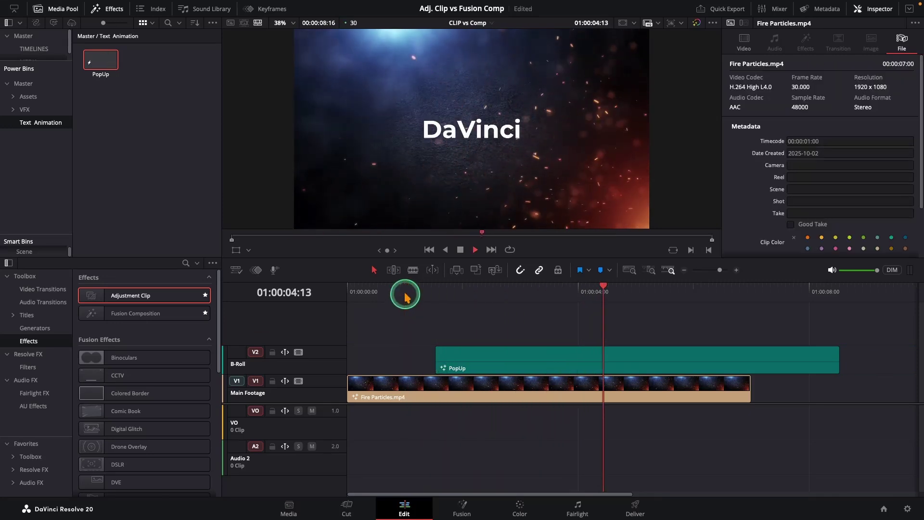
Open PopUp in Fusion, change Text1's colour to cyan, and return to the Edit page
key(space)
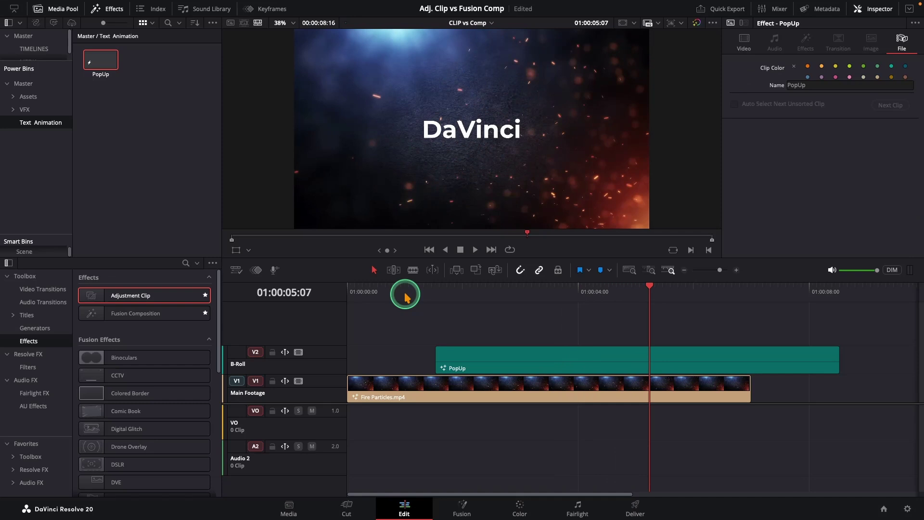
right_click(498, 368)
click(529, 302)
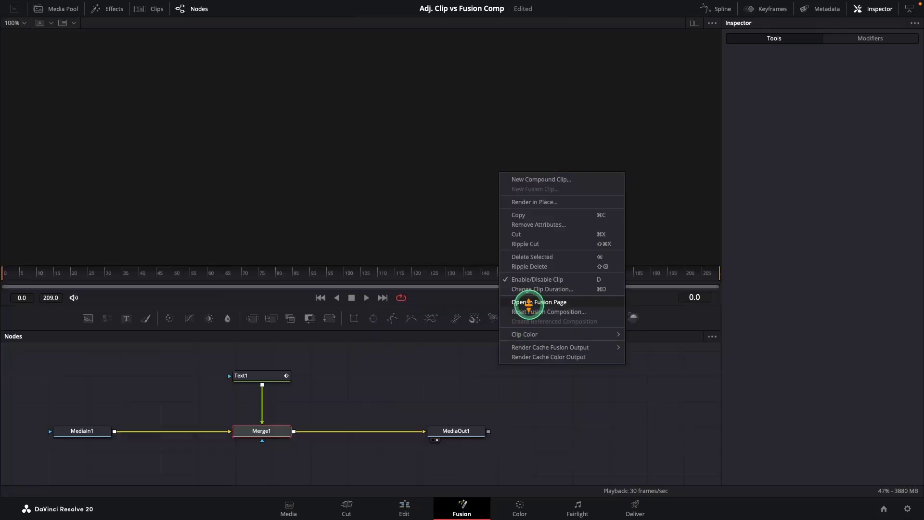
click(277, 376)
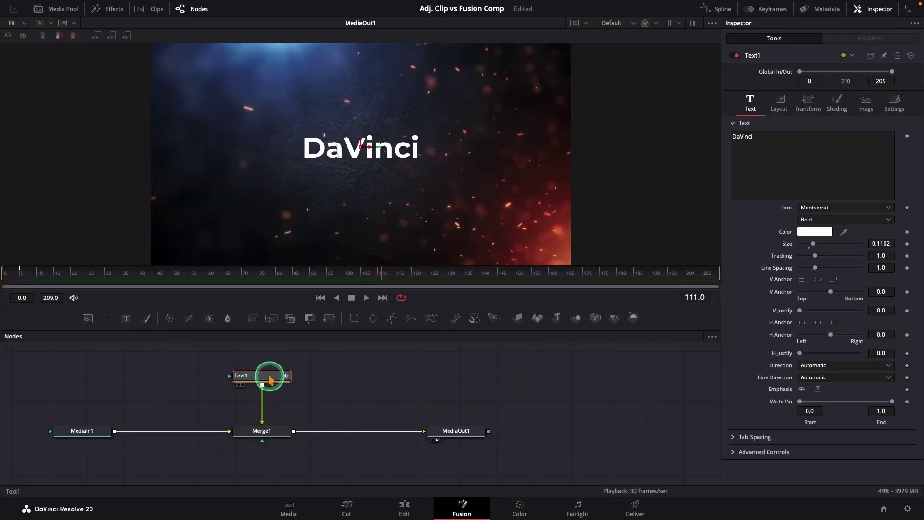
click(823, 232)
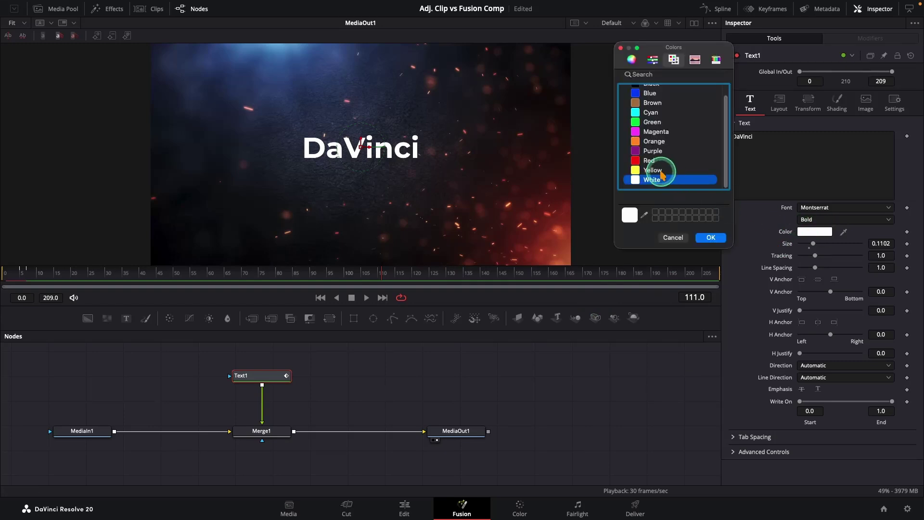
click(650, 113)
click(711, 237)
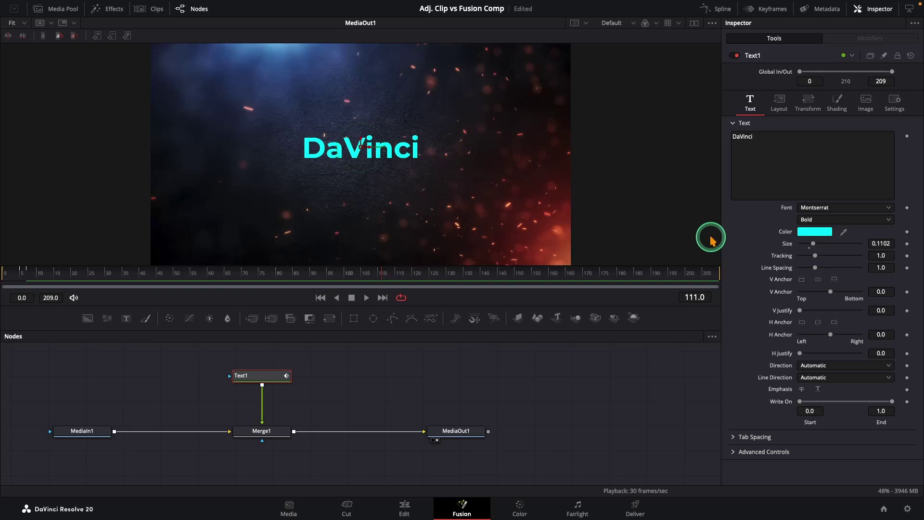
click(407, 510)
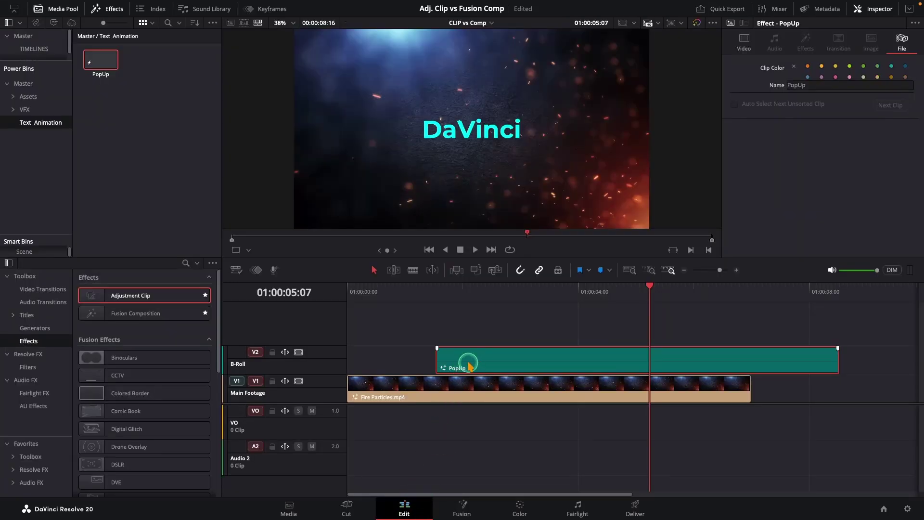
Delete the PopUp and Fire Particles clips and add a Fusion Composition at the start of V1
key(Delete)
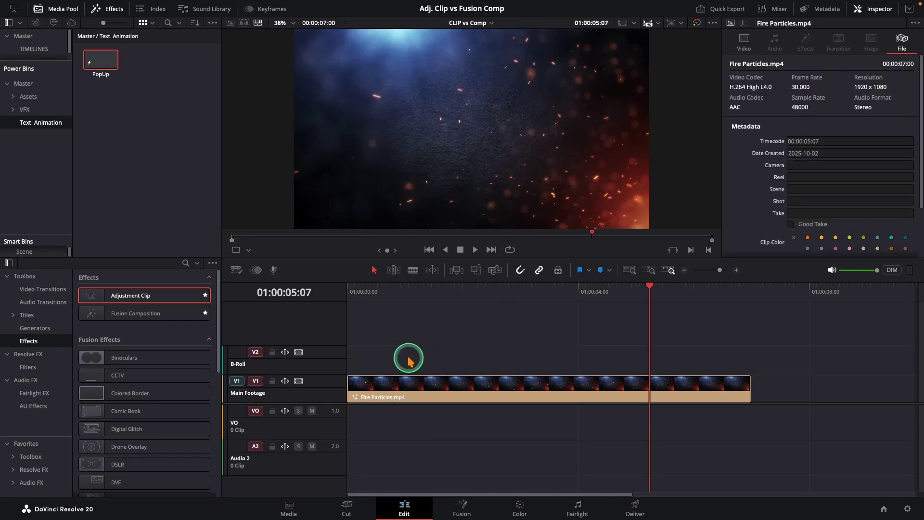
drag(418, 371, 530, 392)
key(Delete)
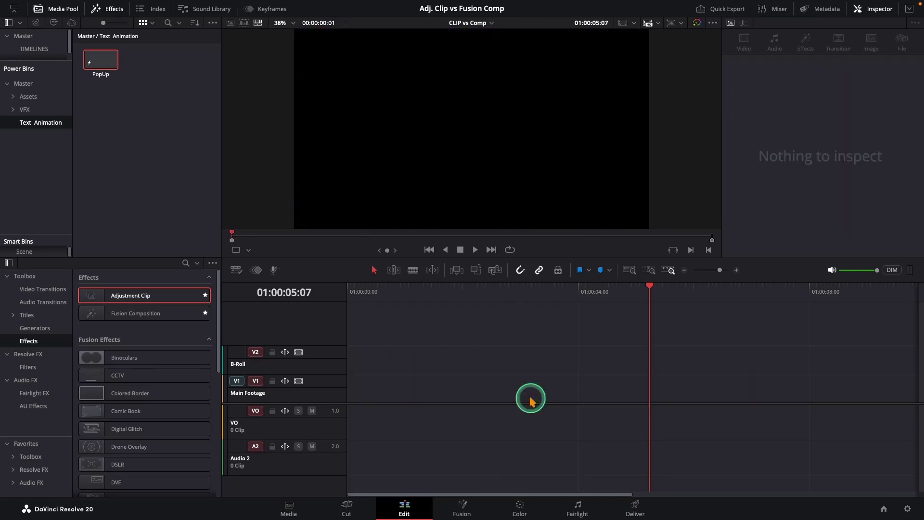
drag(134, 314, 356, 395)
click(372, 385)
key(Home)
Open the Fusion Composition in Fusion and move the MediaOut1 node to the right
right_click(392, 390)
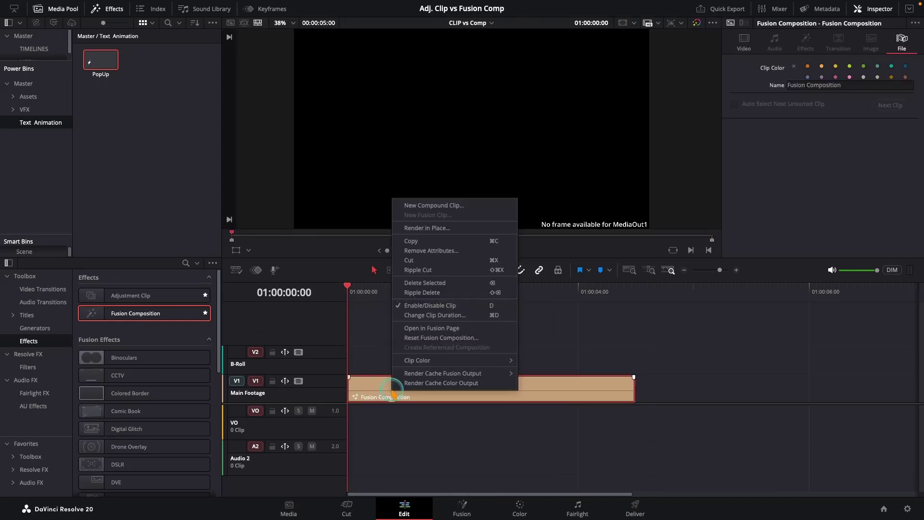
click(432, 329)
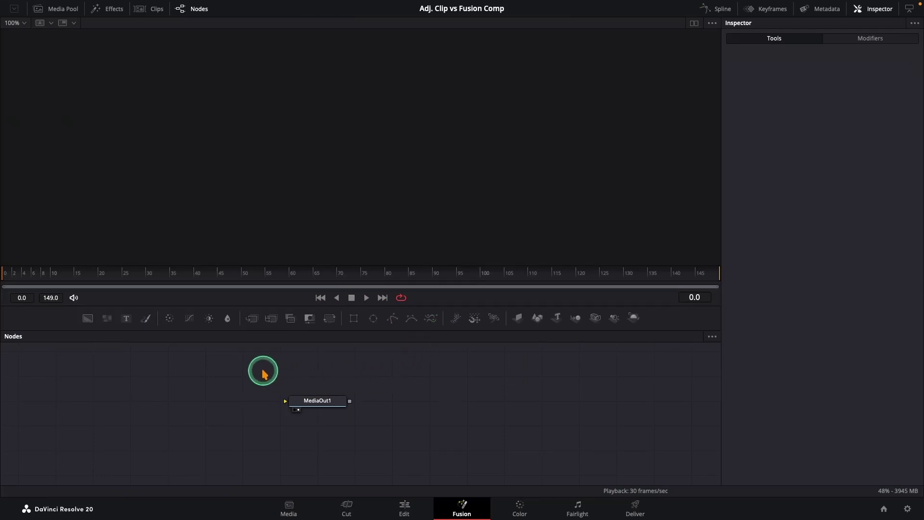
drag(331, 403, 565, 420)
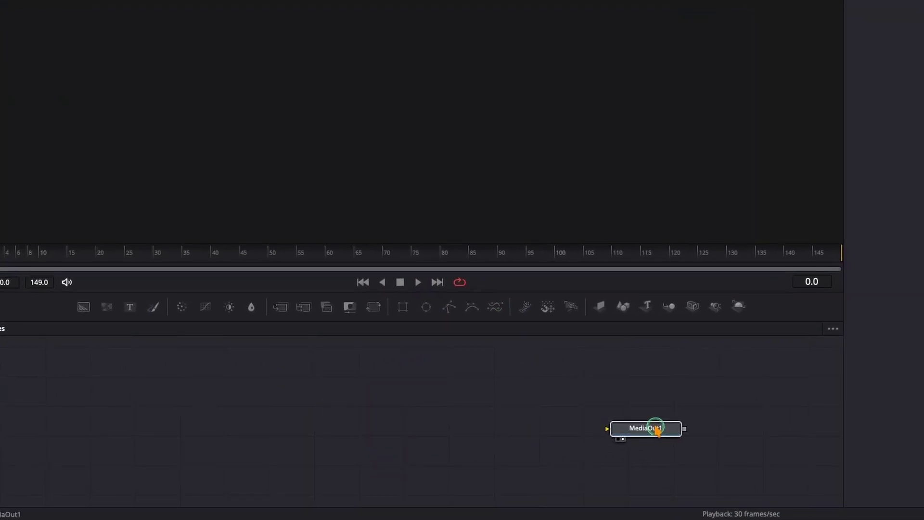
drag(656, 429, 650, 427)
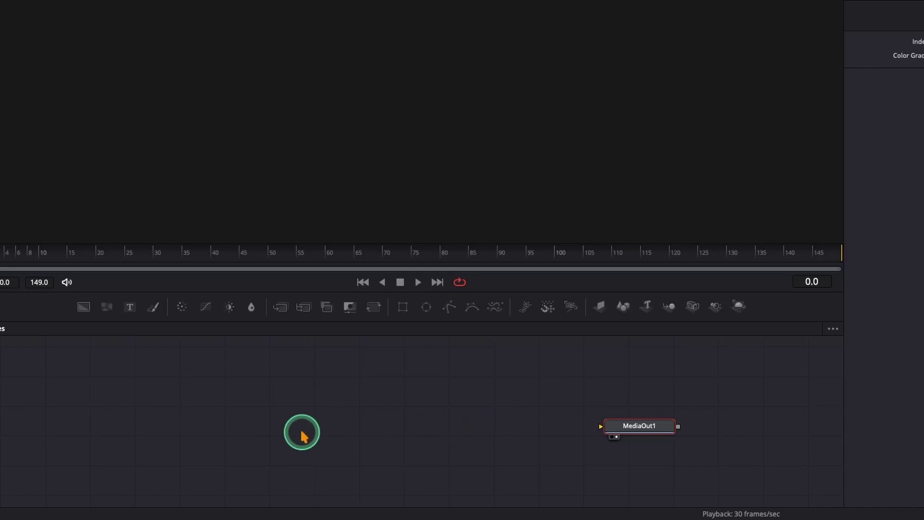
drag(139, 427, 221, 434)
drag(160, 417, 601, 432)
click(563, 444)
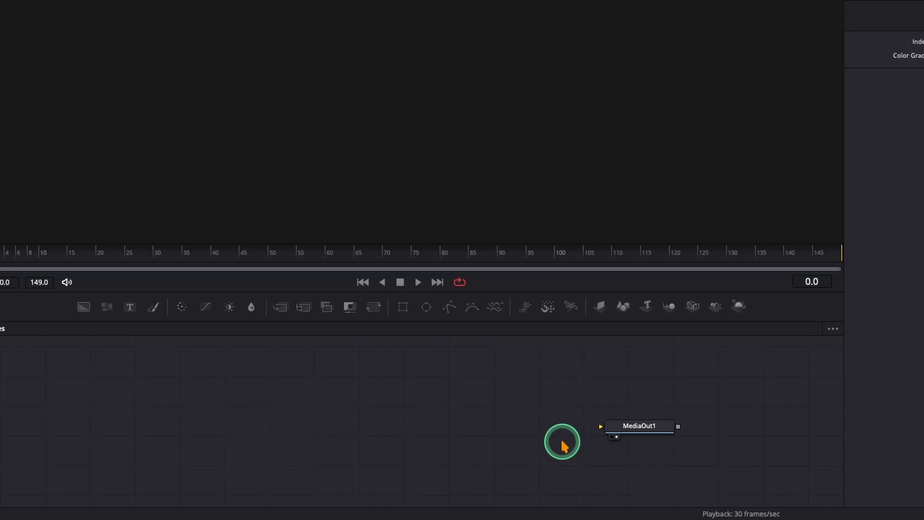
Add a Background node with Alpha 0 and connect it into MediaOut1
drag(84, 307, 227, 428)
click(633, 286)
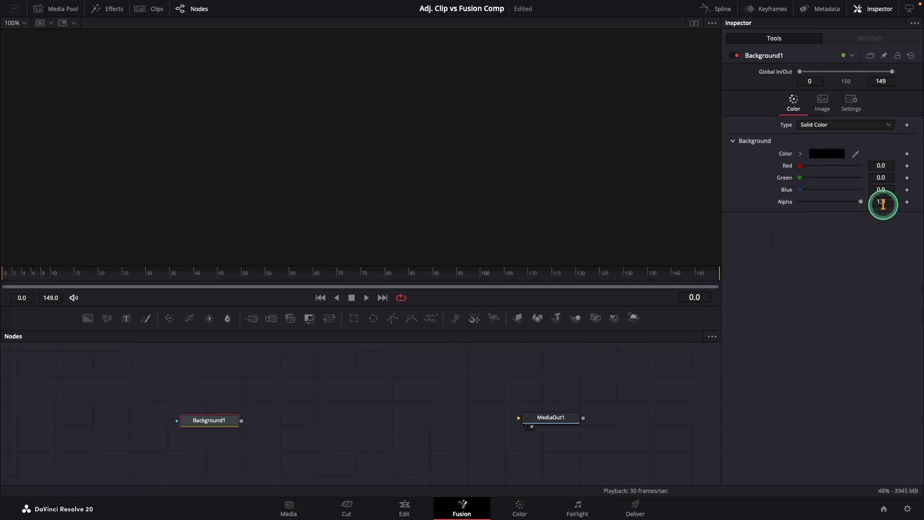
click(864, 203)
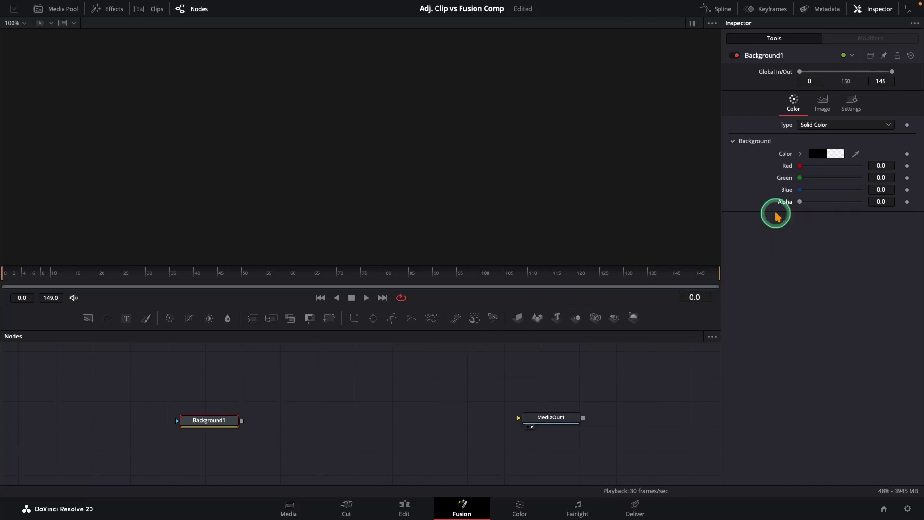
drag(241, 420, 519, 418)
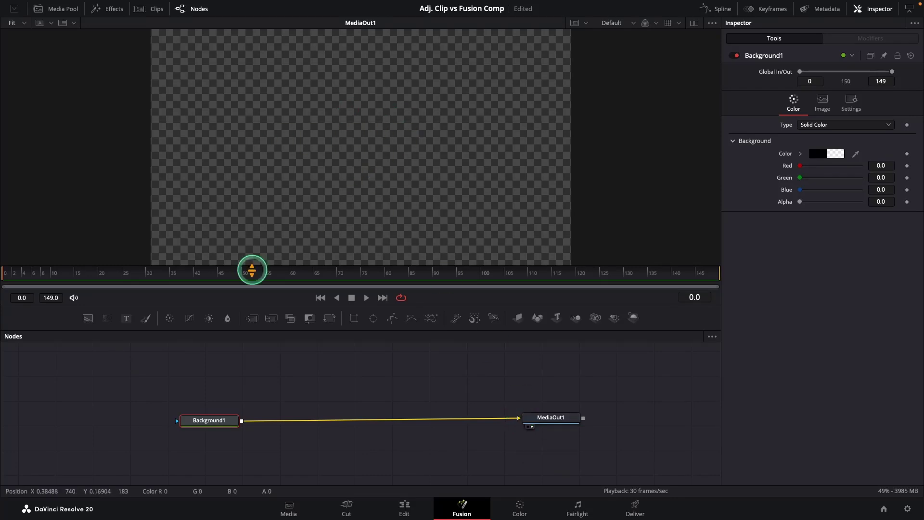
Add a Text+ node reading 'FUSION' and merge it over Background1
drag(127, 319, 370, 363)
click(796, 179)
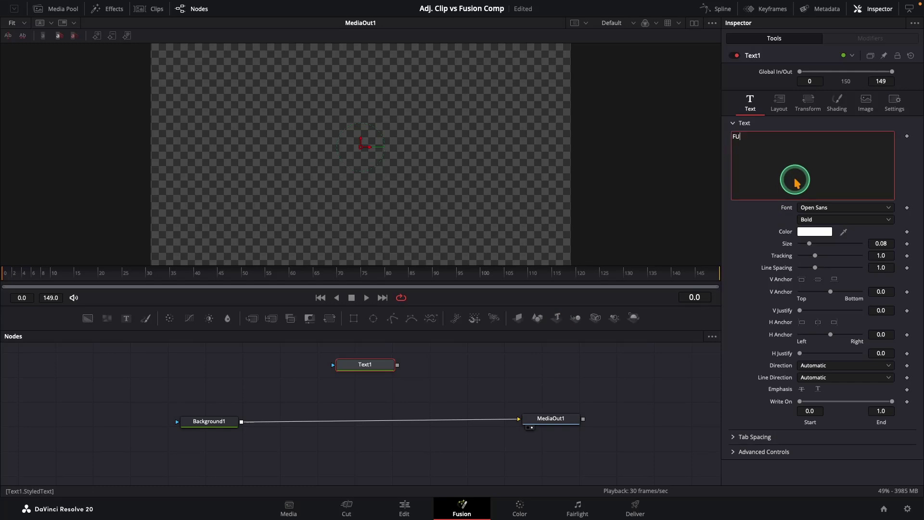
text(FUSION)
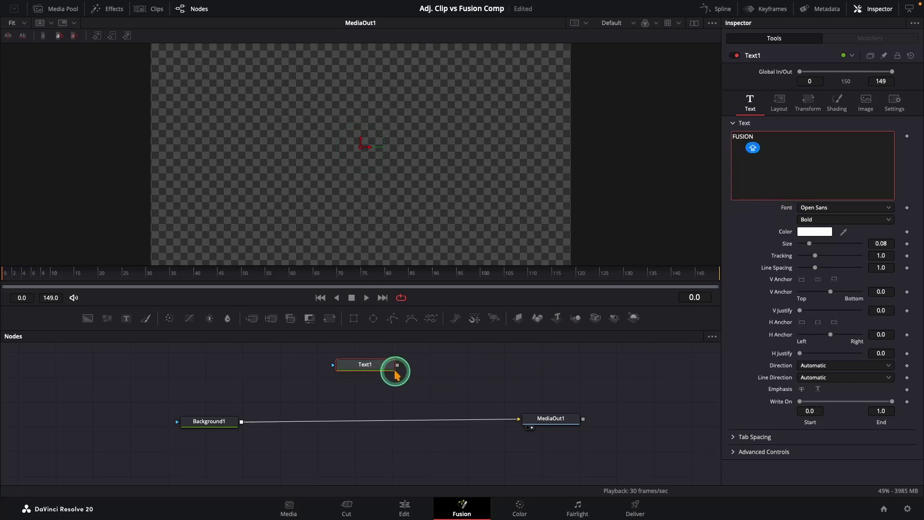
drag(396, 367, 242, 422)
Set the Text1 font to Bebas Neue at size 0.2087
click(354, 366)
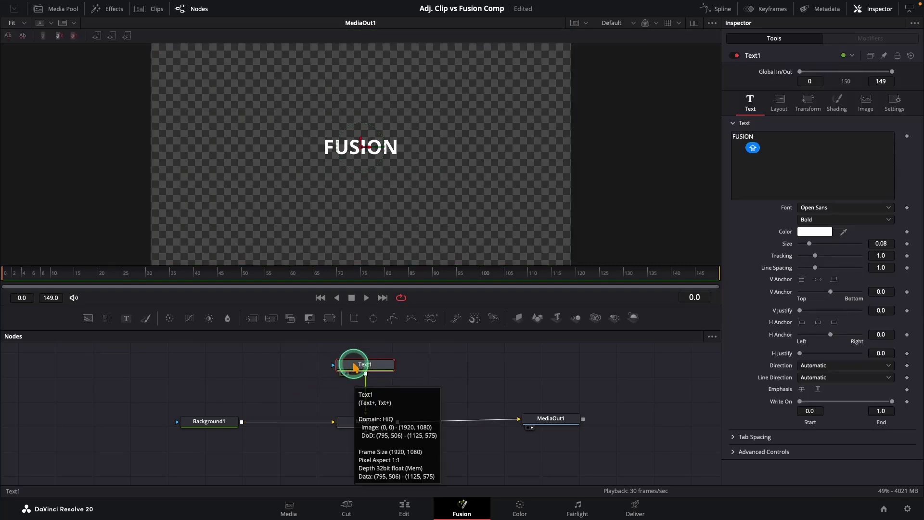
click(812, 208)
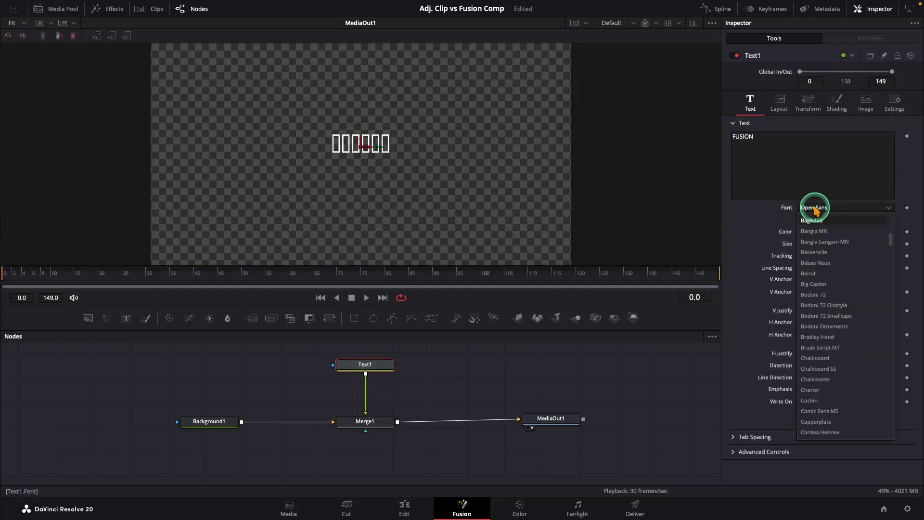
click(816, 263)
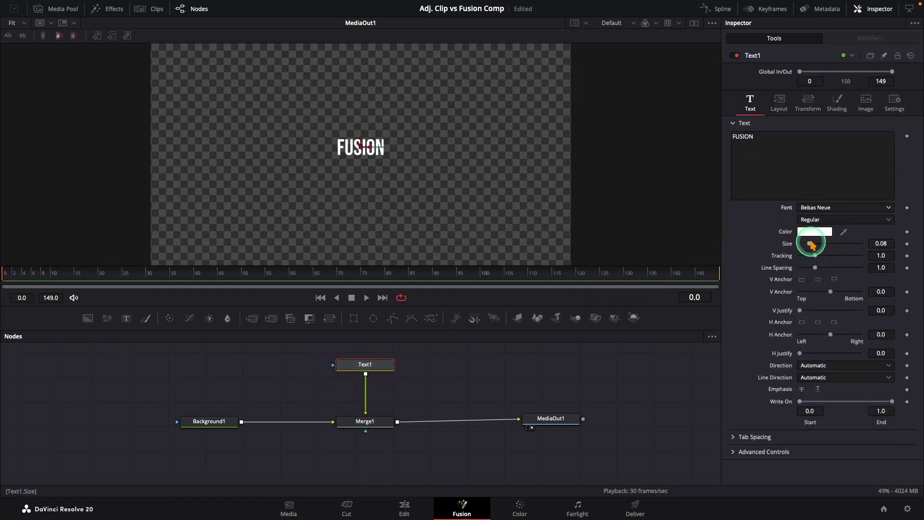
drag(812, 245, 825, 245)
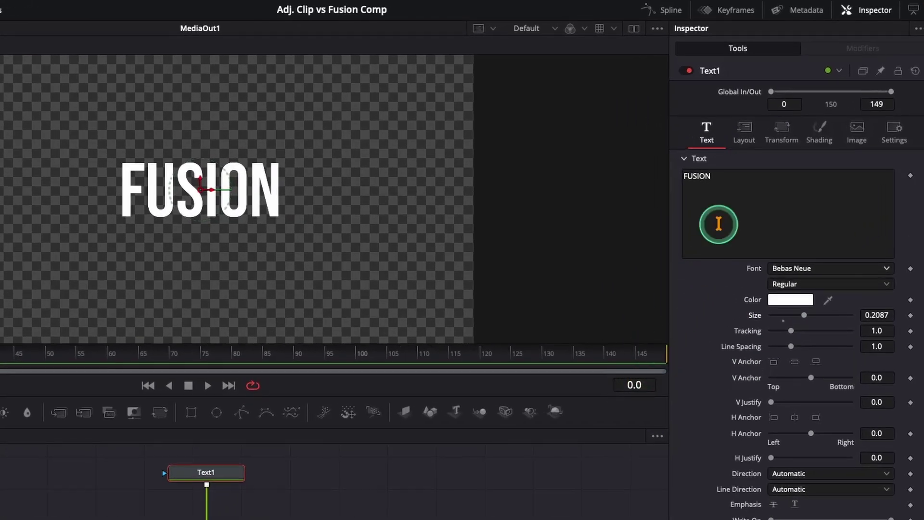
Keyframe layout size 0.8 and an opacity fade from 0 to 1 by frame 5
click(779, 103)
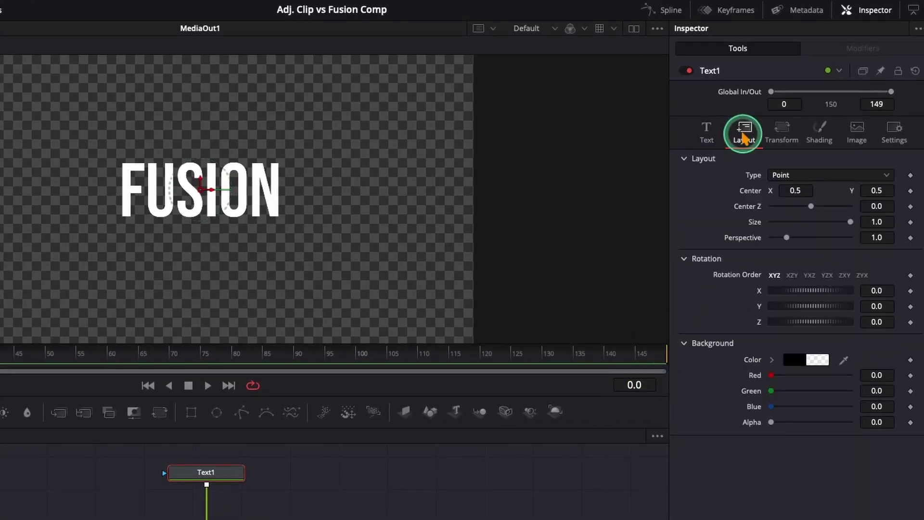
click(877, 222)
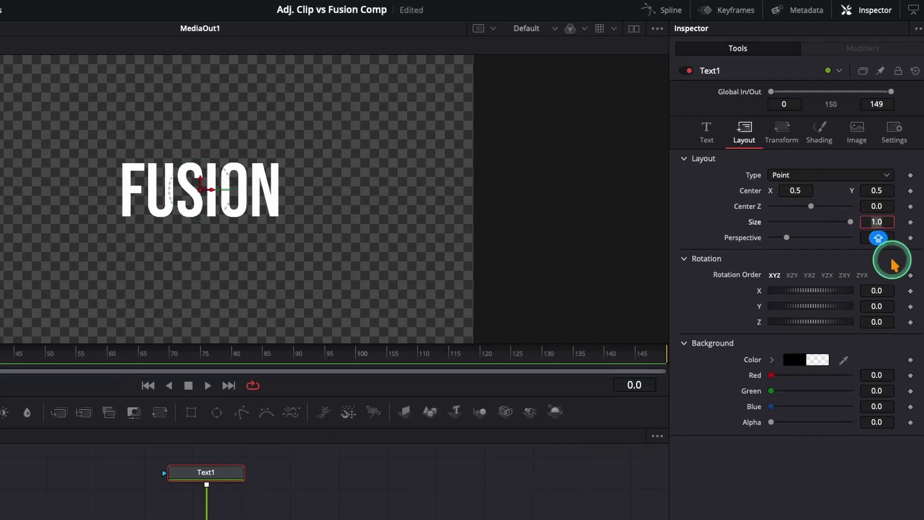
key(Return)
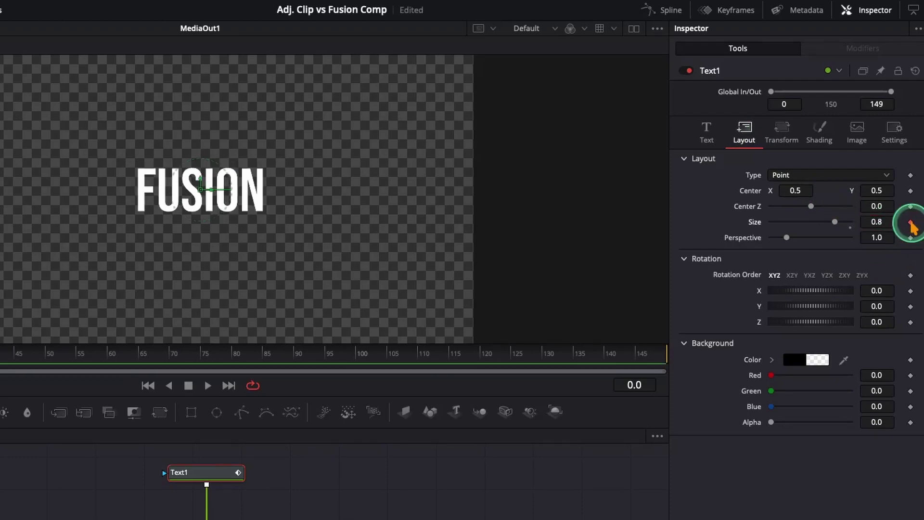
click(822, 140)
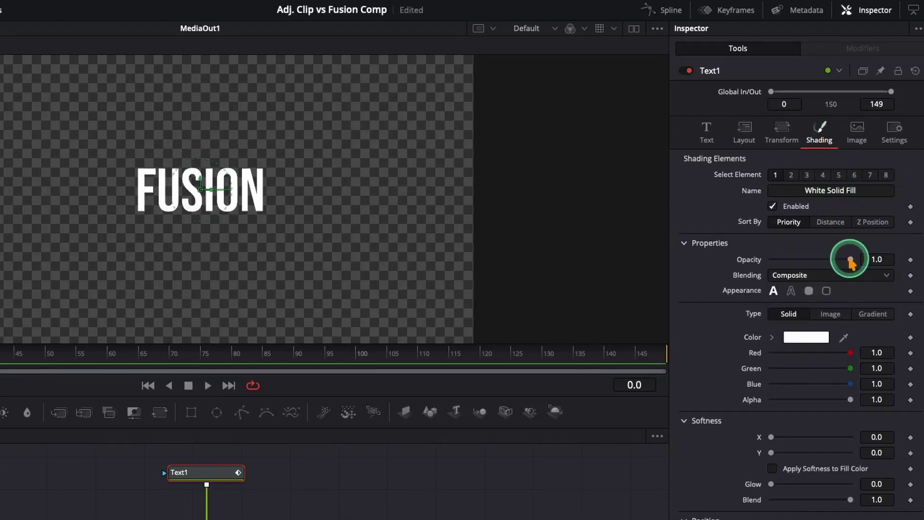
drag(850, 259, 761, 275)
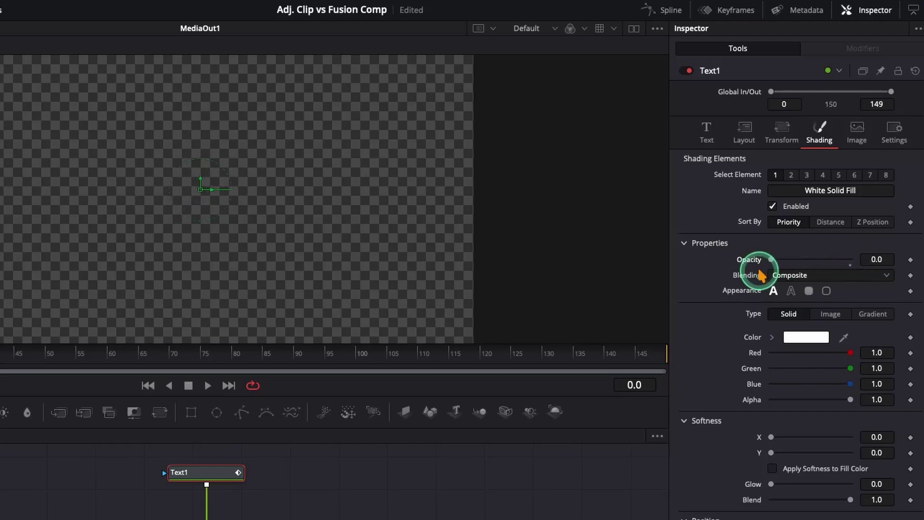
click(910, 260)
drag(765, 263, 878, 272)
Keyframe text size 0.95 at frame 7 and play the pop-up from the start
click(744, 131)
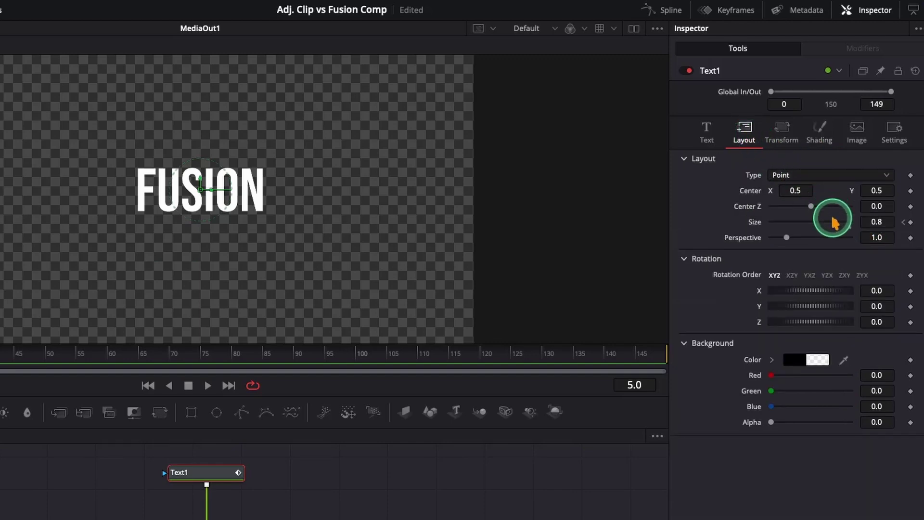
drag(835, 223, 878, 223)
key(Right)
key(Right)
click(878, 223)
text(0.95)
key(Return)
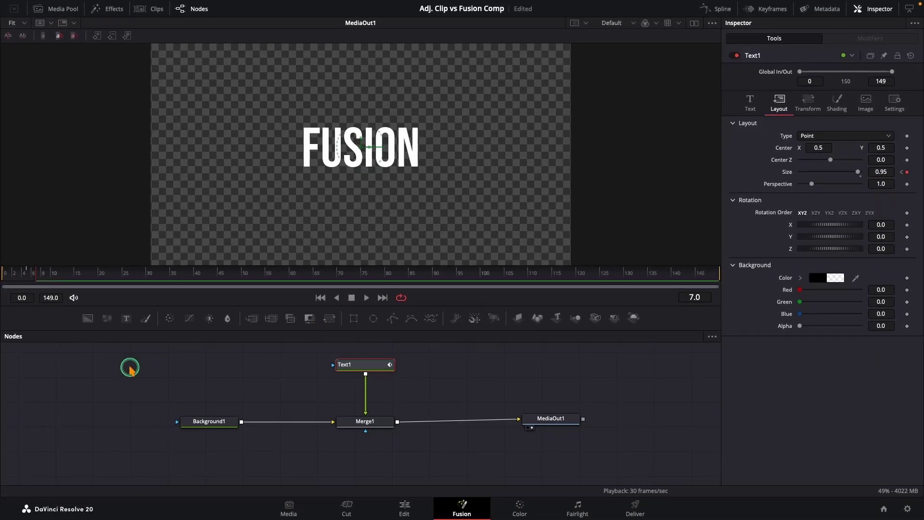
mouse_move(22, 273)
mouse_down()
mouse_move(5, 268)
mouse_move(4, 278)
mouse_up()
key(space)
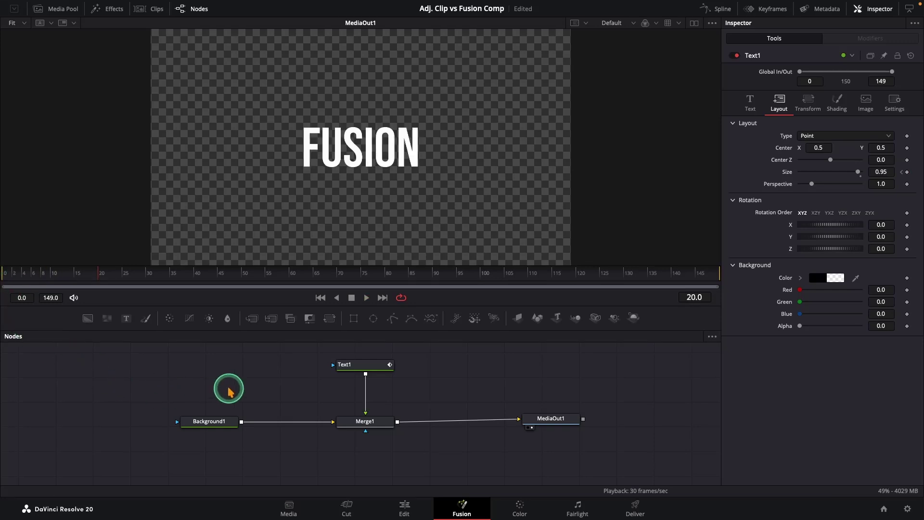
Box-select all comp nodes into a new macro named PopUpText
drag(126, 358, 569, 438)
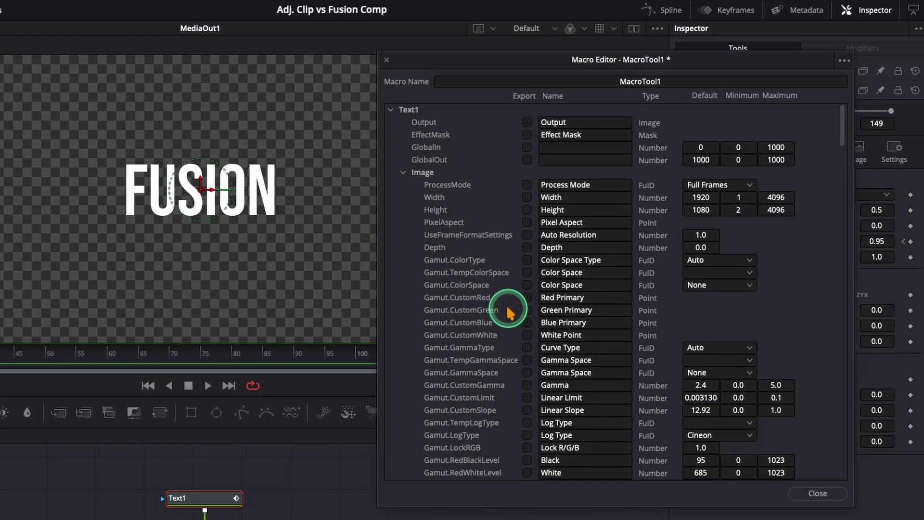
double_click(664, 82)
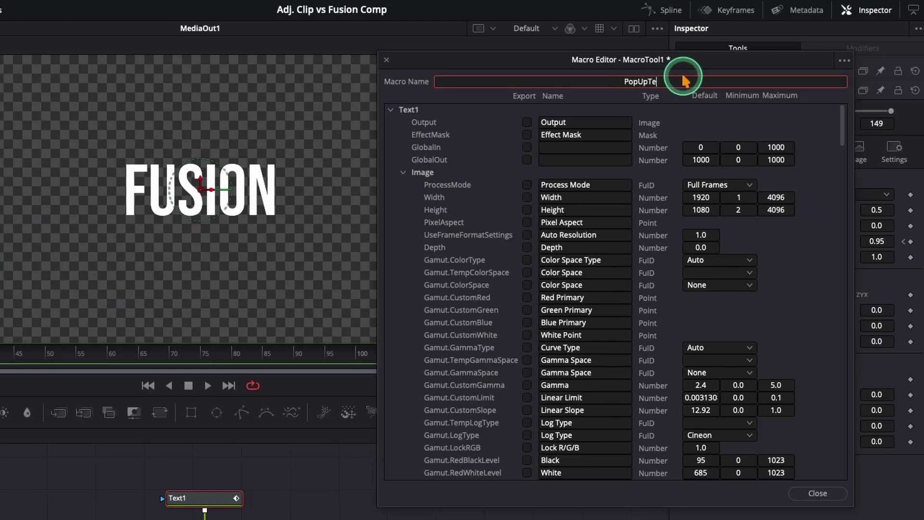
scroll(516, 303, down, 15)
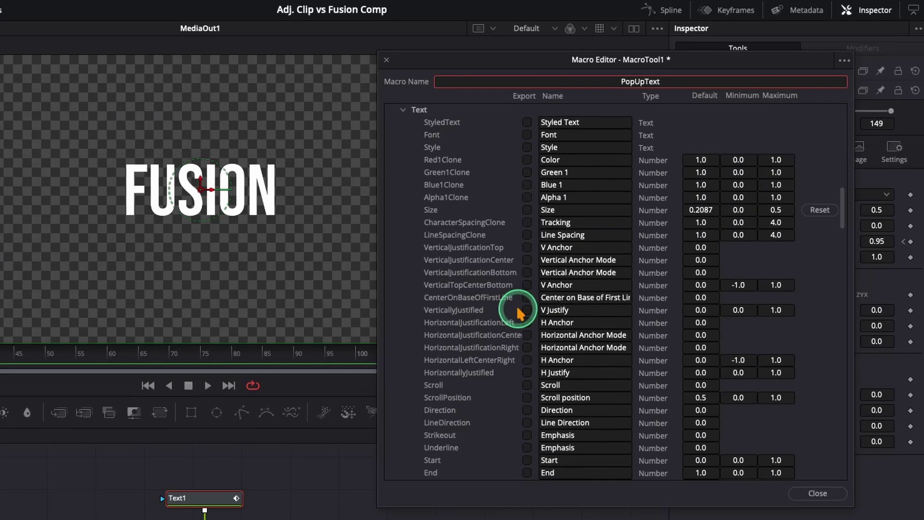
Export the Styled Text, Font, Style, Size and Center controls in the macro
click(527, 197)
click(527, 210)
click(527, 223)
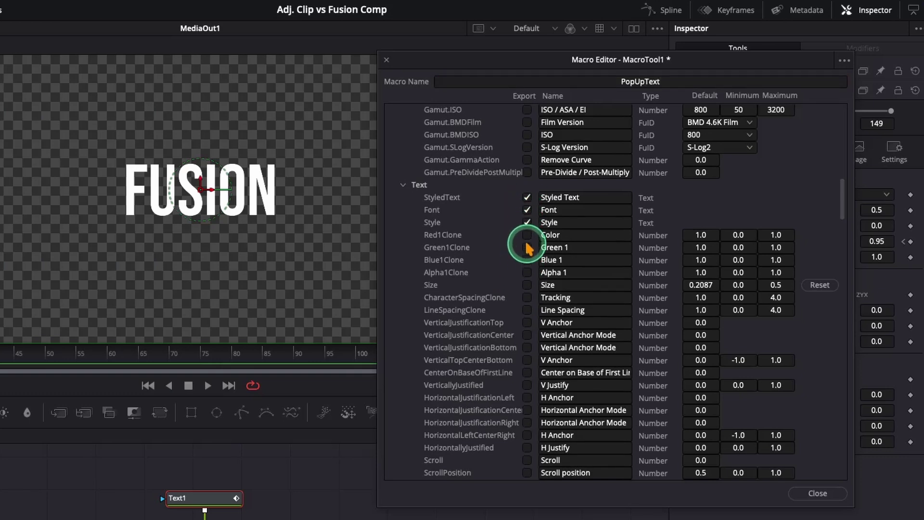
click(527, 285)
scroll(528, 308, down, 18)
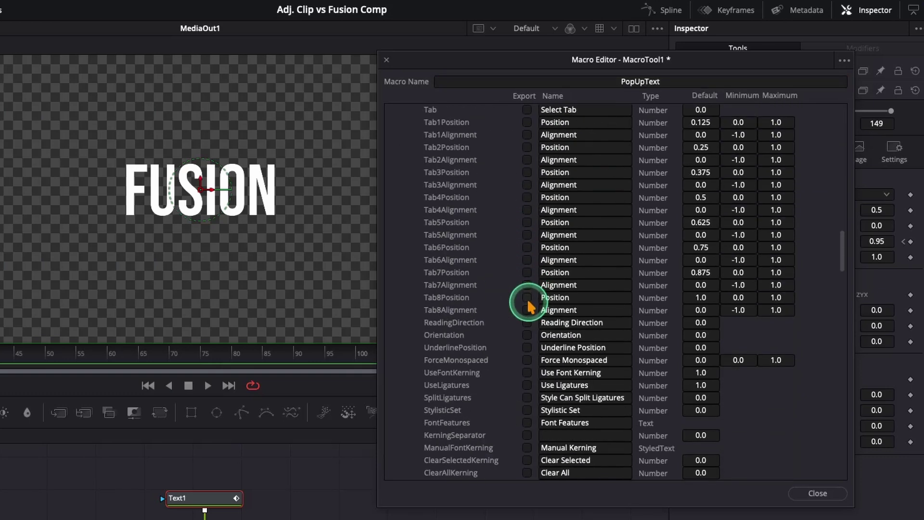
click(527, 347)
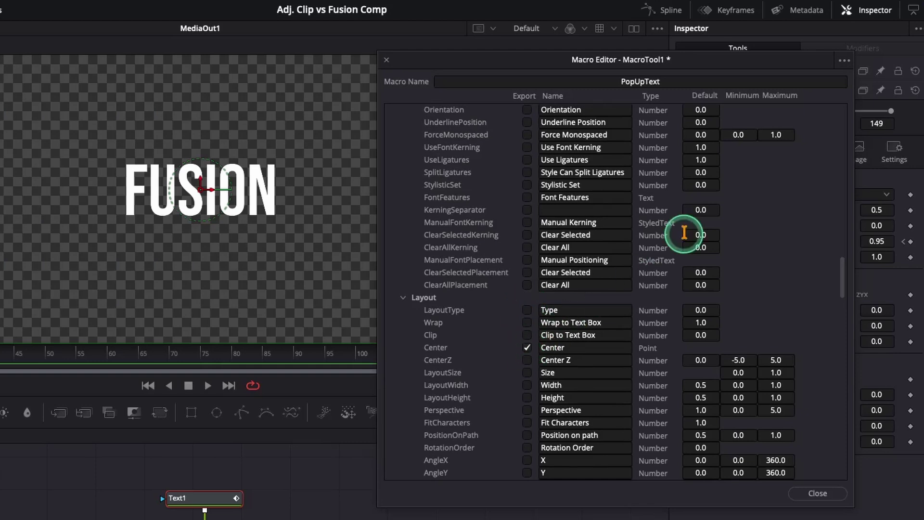
click(844, 60)
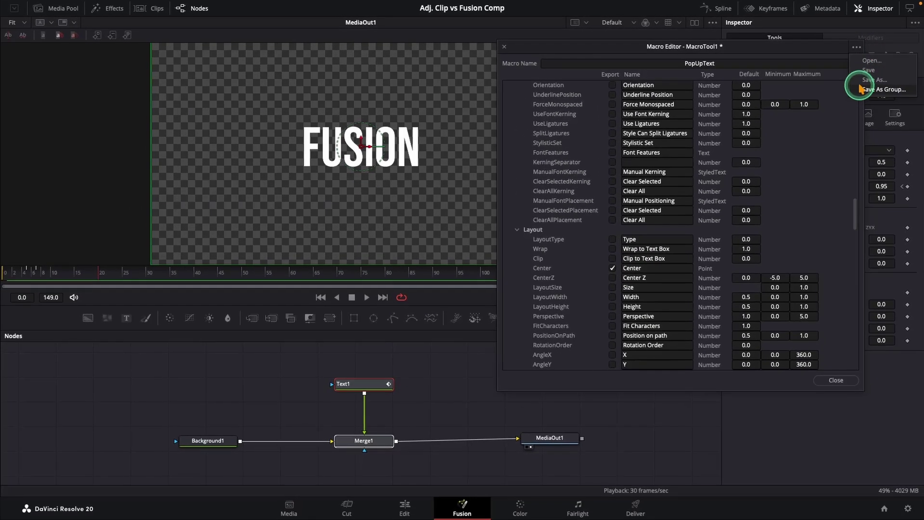
Save PopUpText to the Macros folder and add it to the fire comp via Add Tool > Macros
click(868, 102)
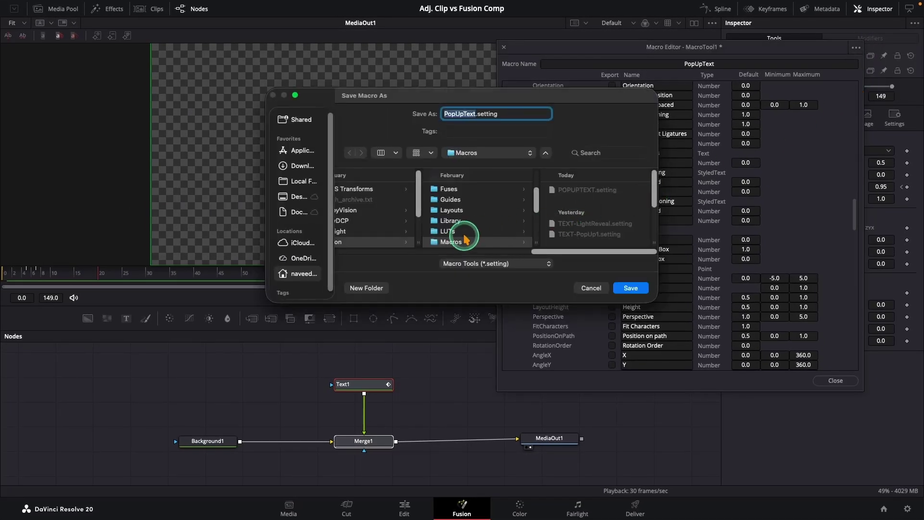
click(452, 241)
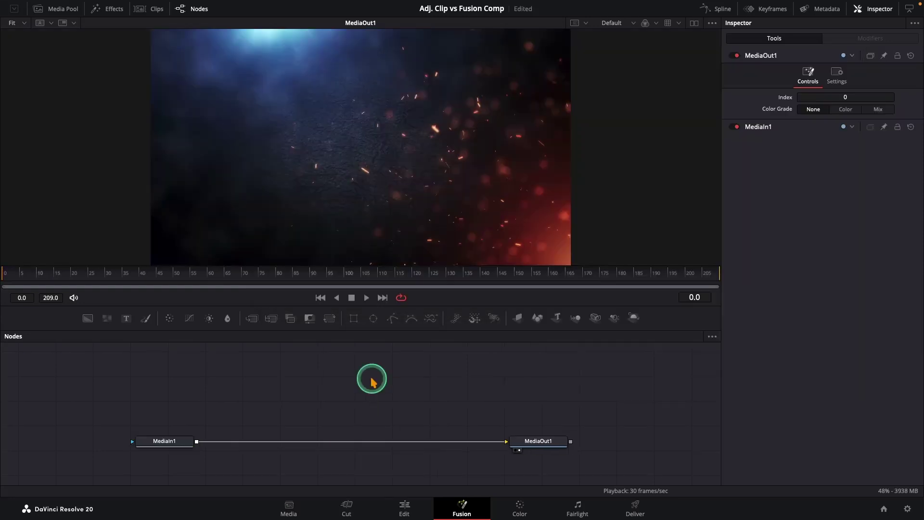
right_click(371, 377)
mouse_move(410, 221)
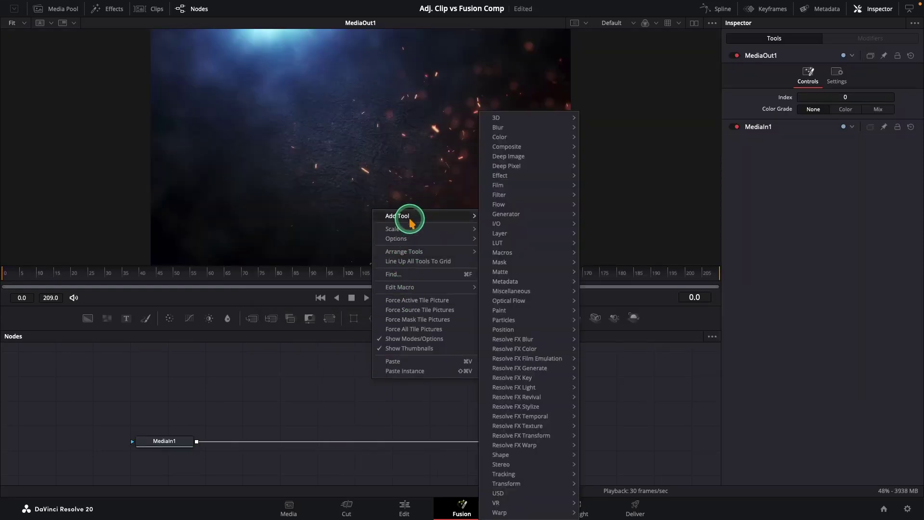
mouse_move(505, 253)
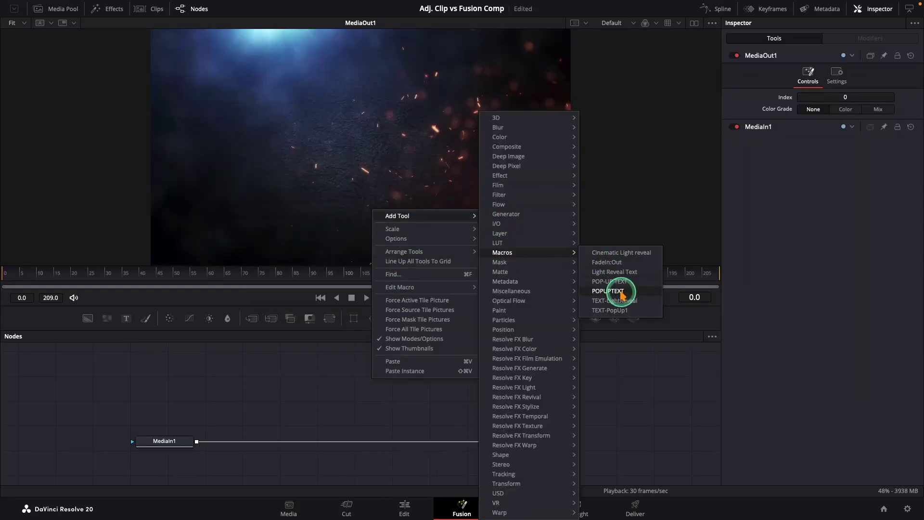
click(621, 292)
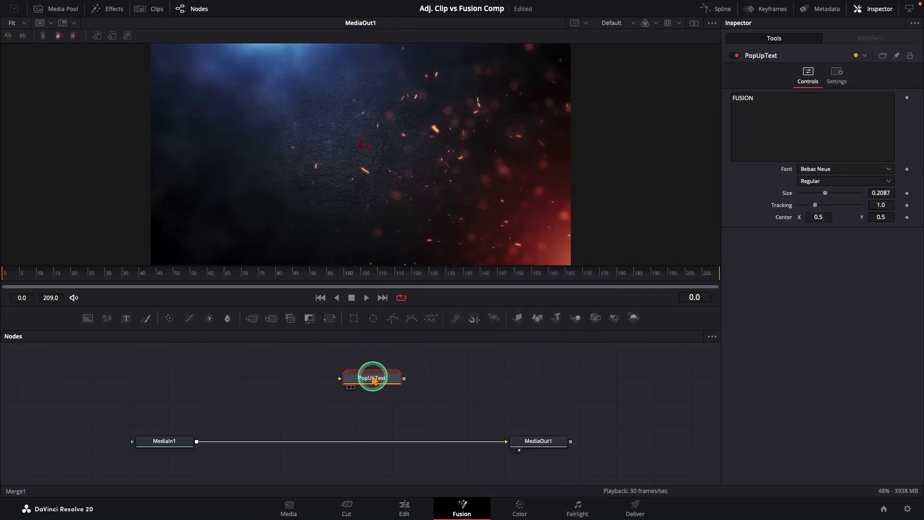
Insert PopUpText between MediaIn1 and MediaOut1 and view frame 8
drag(374, 380, 343, 392)
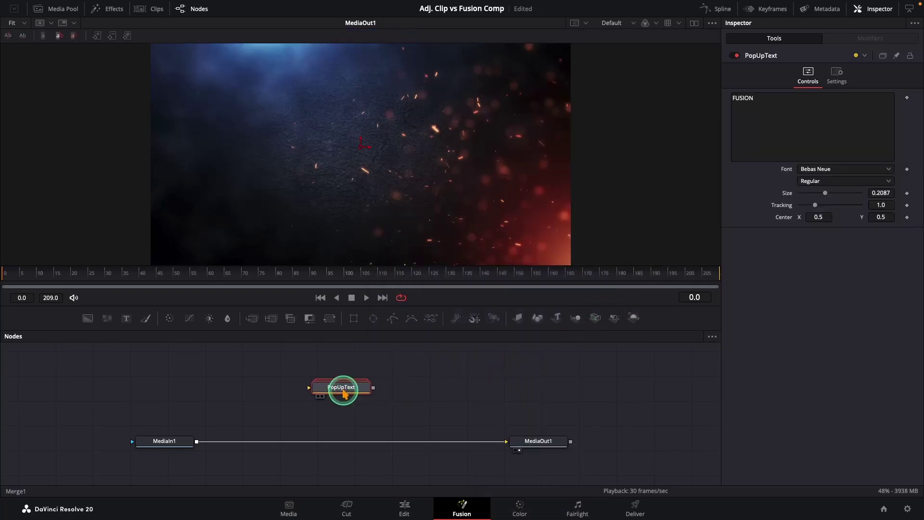
drag(343, 392, 331, 443)
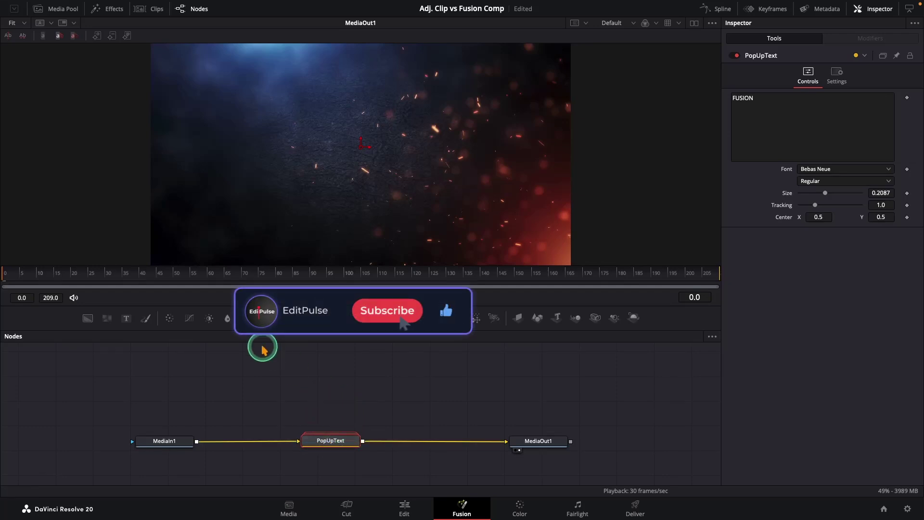
click(31, 274)
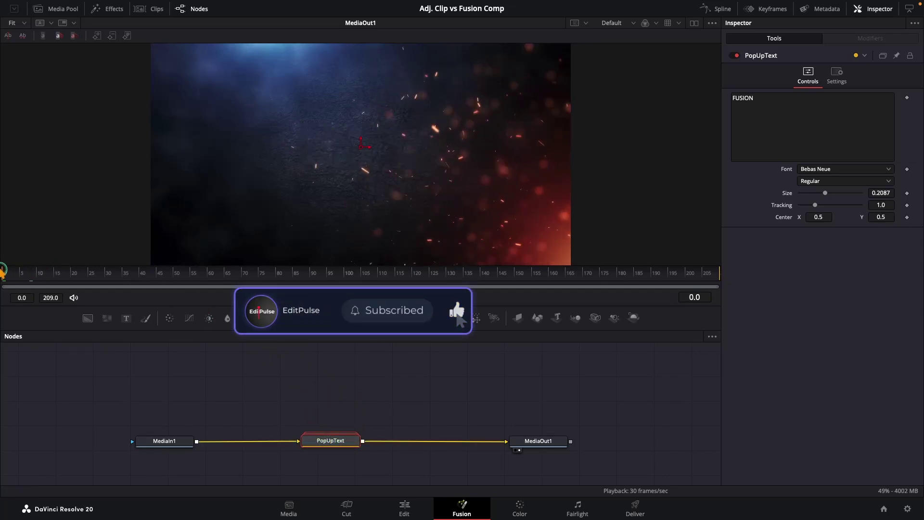